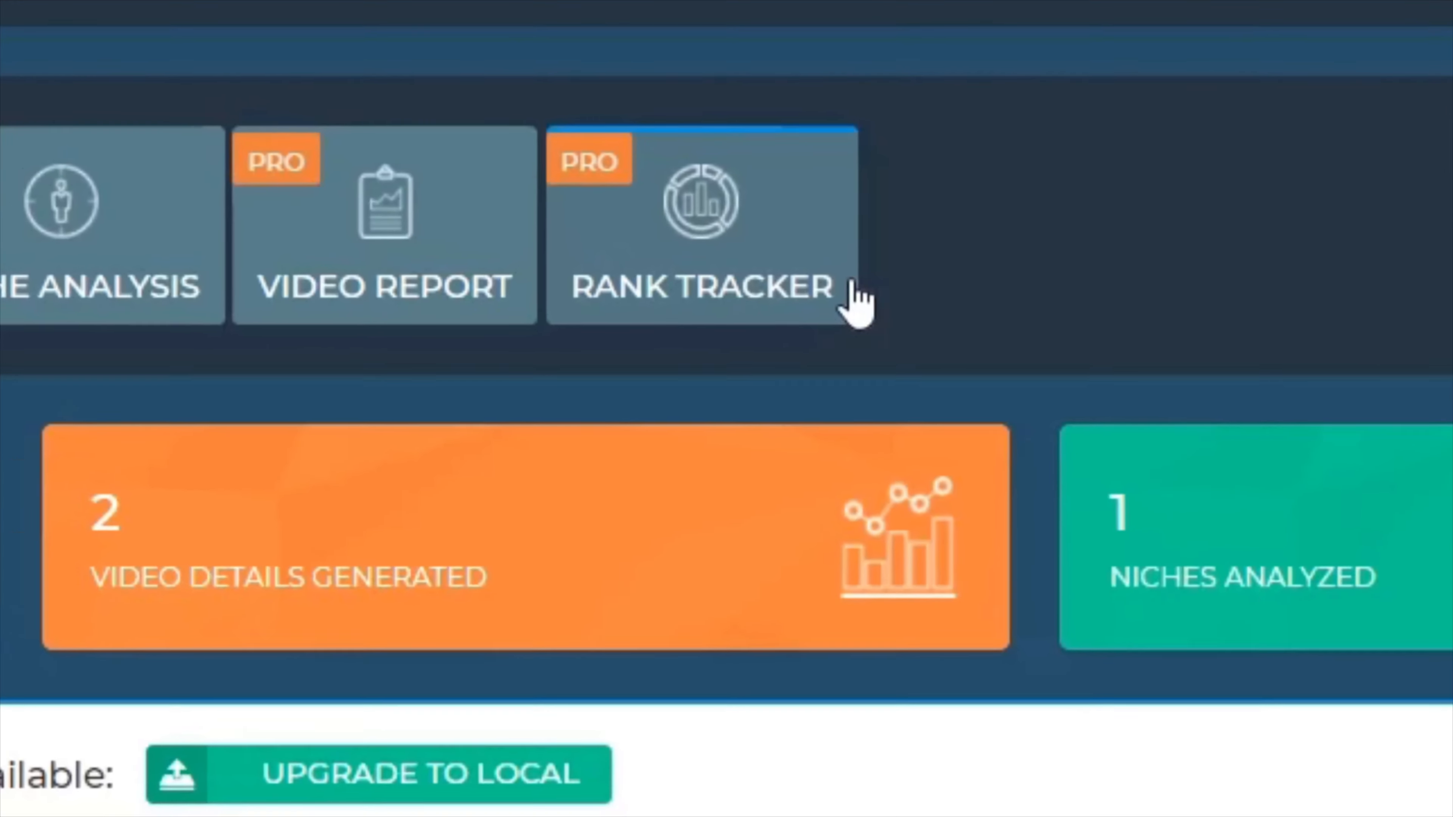
- Open the Rank Tracker and review the YouTube Top Rankings, Google Top Rankings and Video views summaries
{"action": "left_click", "coordinate": [732, 280]}
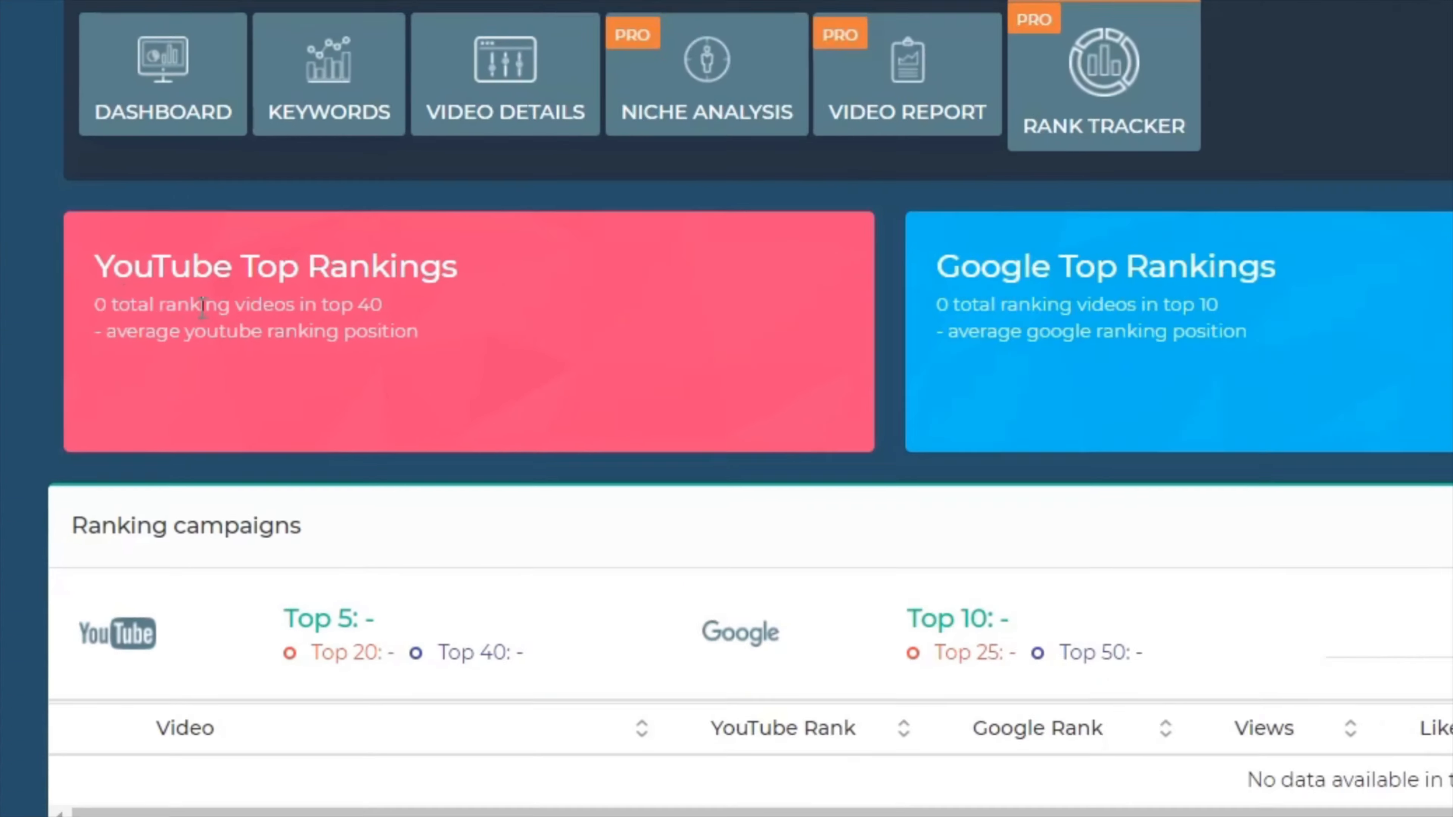
{"action": "left_click_drag", "start_coordinate": [123, 267], "coordinate": [415, 278]}
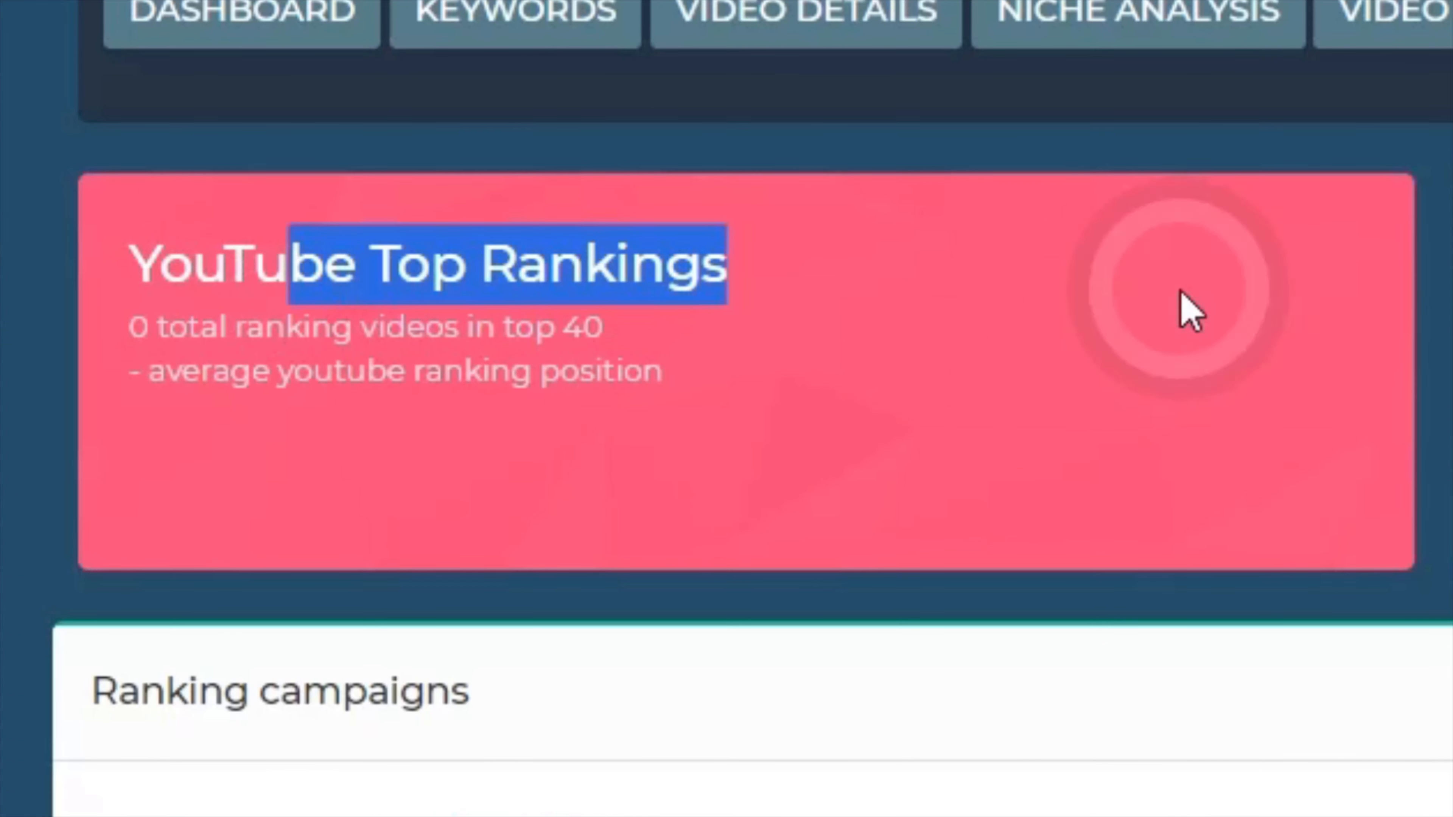
{"action": "left_click_drag", "start_coordinate": [1029, 267], "coordinate": [1450, 281]}
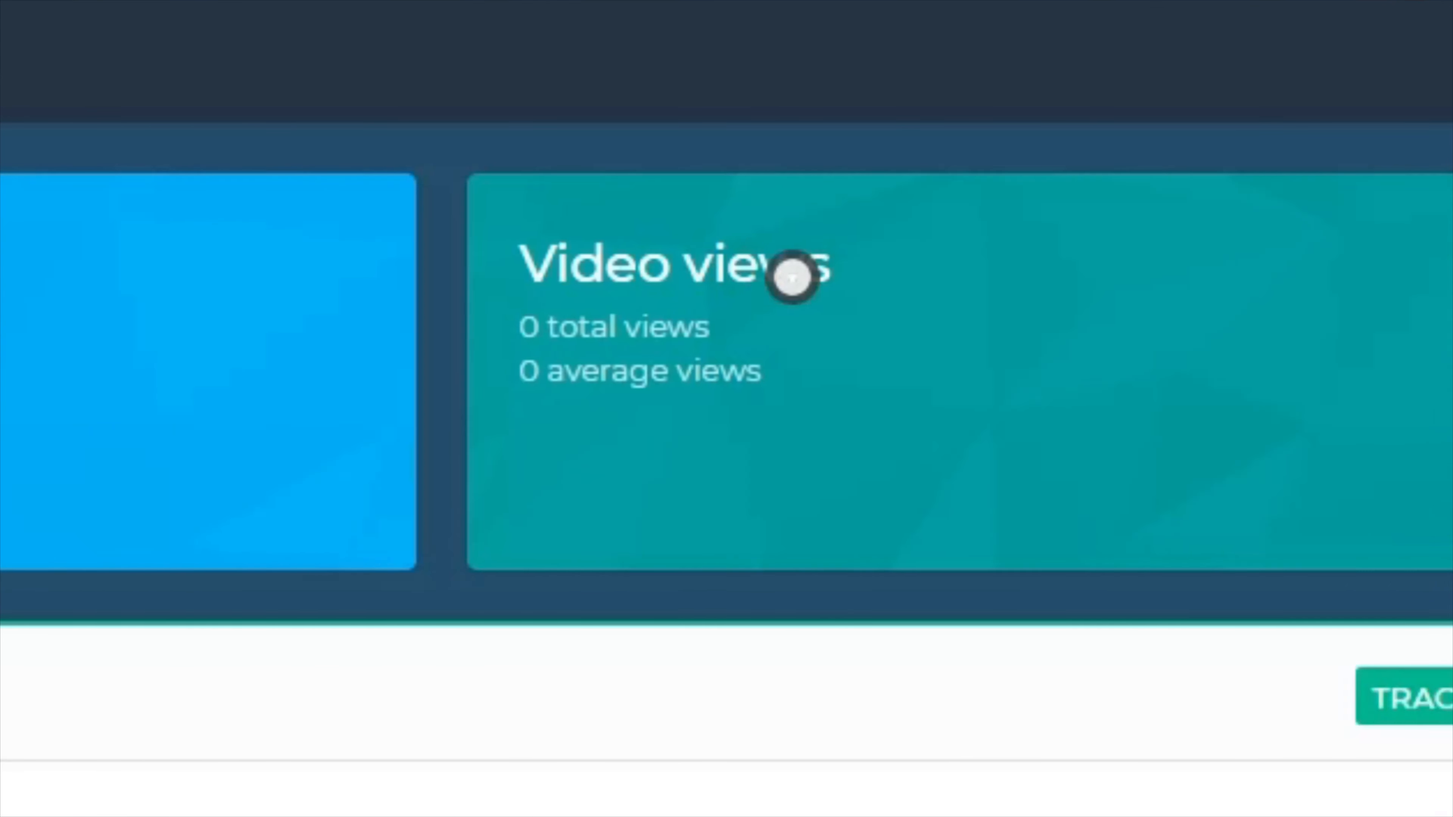
{"action": "triple_click", "coordinate": [791, 277]}
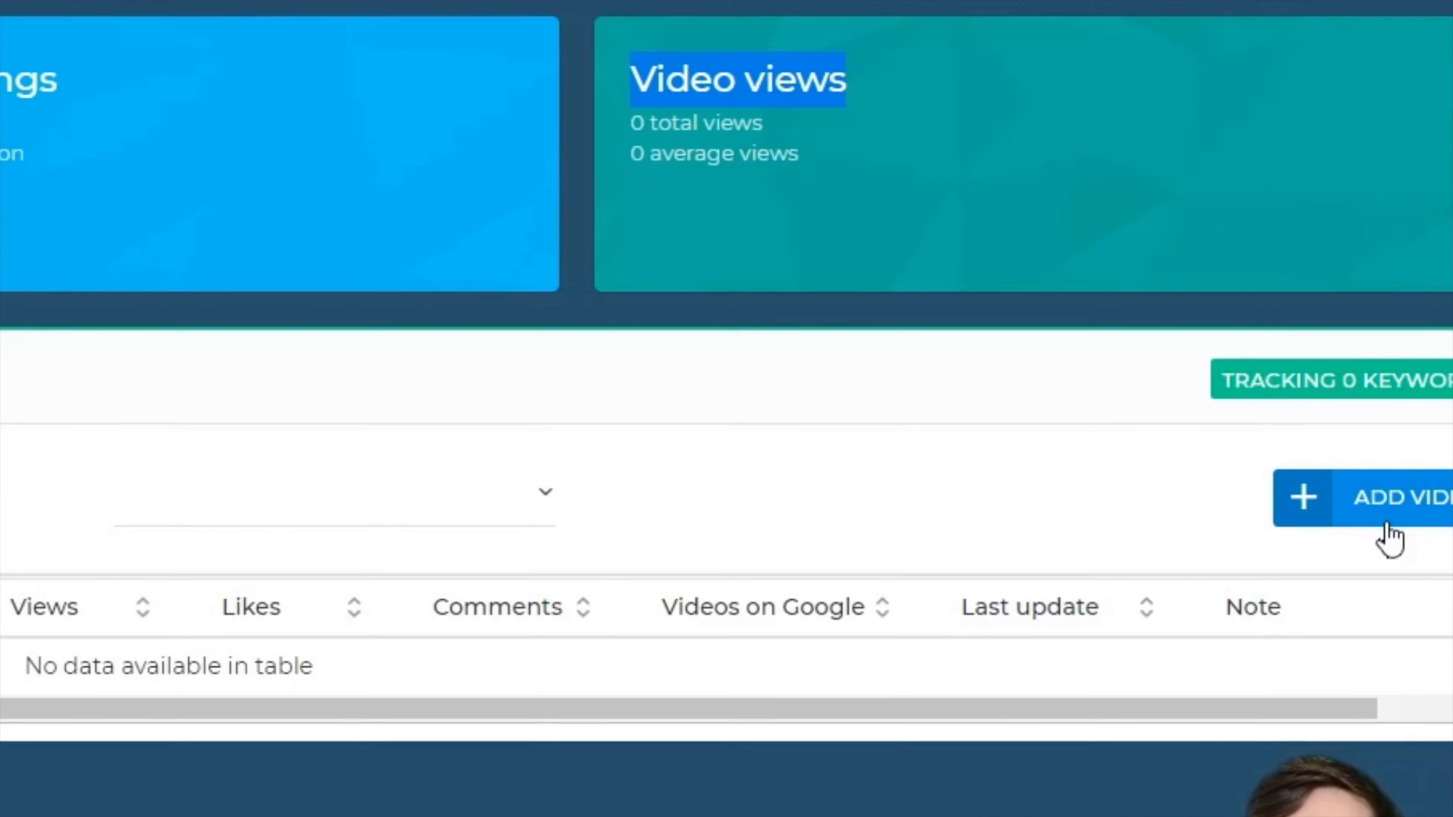
- Open the form for adding a video, and copy the keyword "24 hour plumbing services salford" from the Notepad note
{"action": "left_click", "coordinate": [1274, 478]}
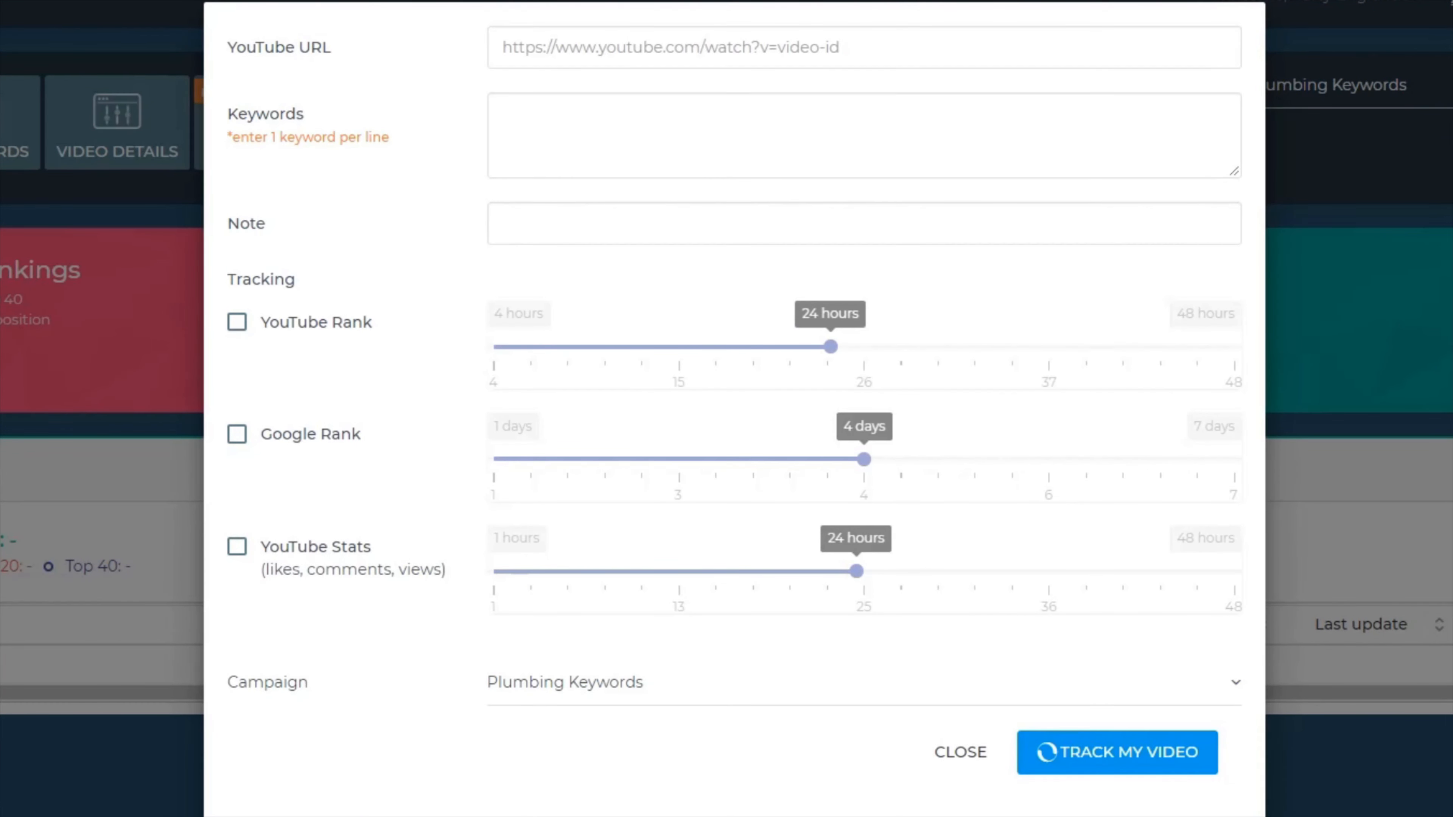
{"action": "key", "text": "alt+Tab"}
{"action": "left_click_drag", "start_coordinate": [571, 120], "coordinate": [54, 115]}
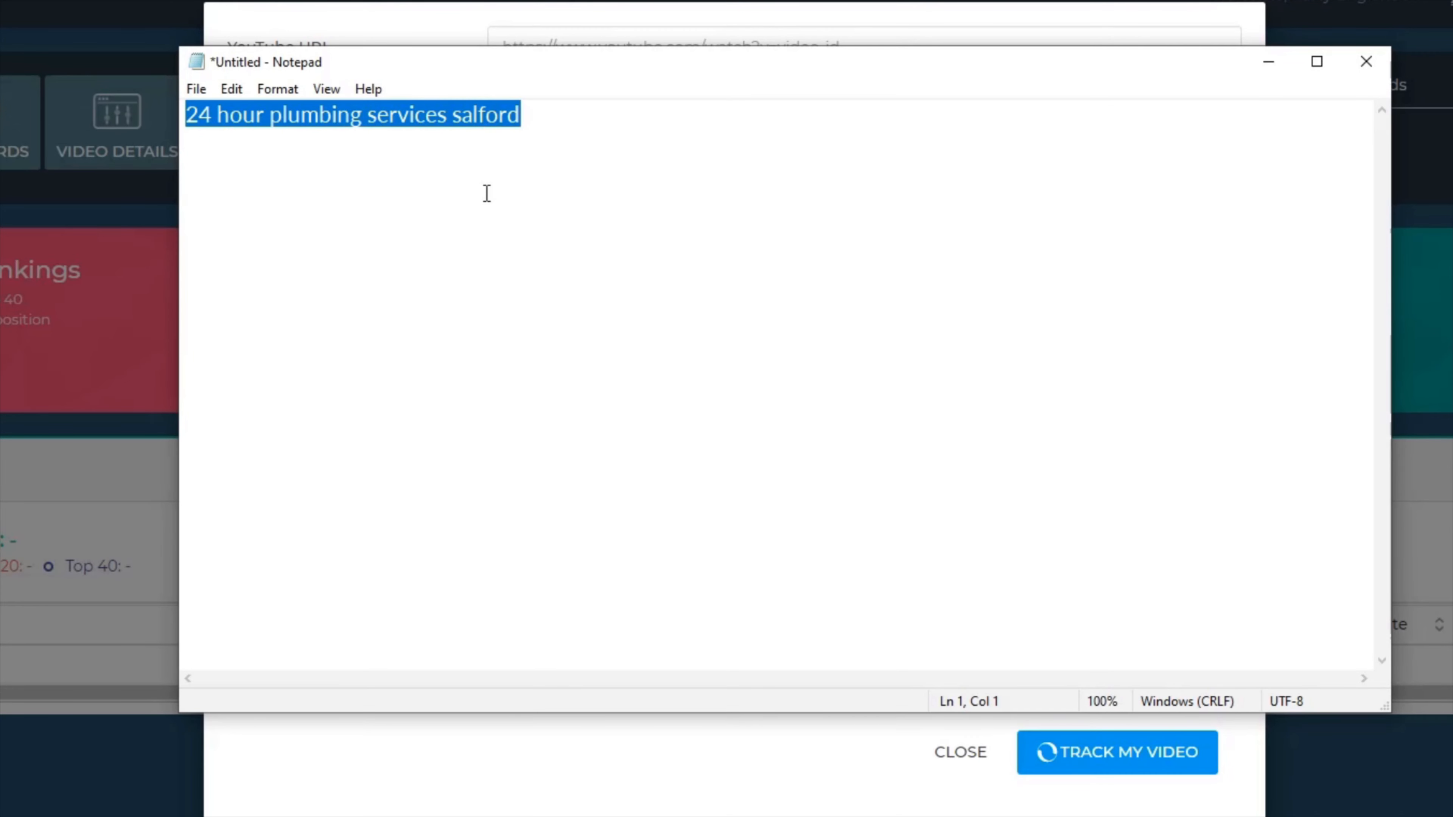
{"action": "double_click", "coordinate": [255, 132]}
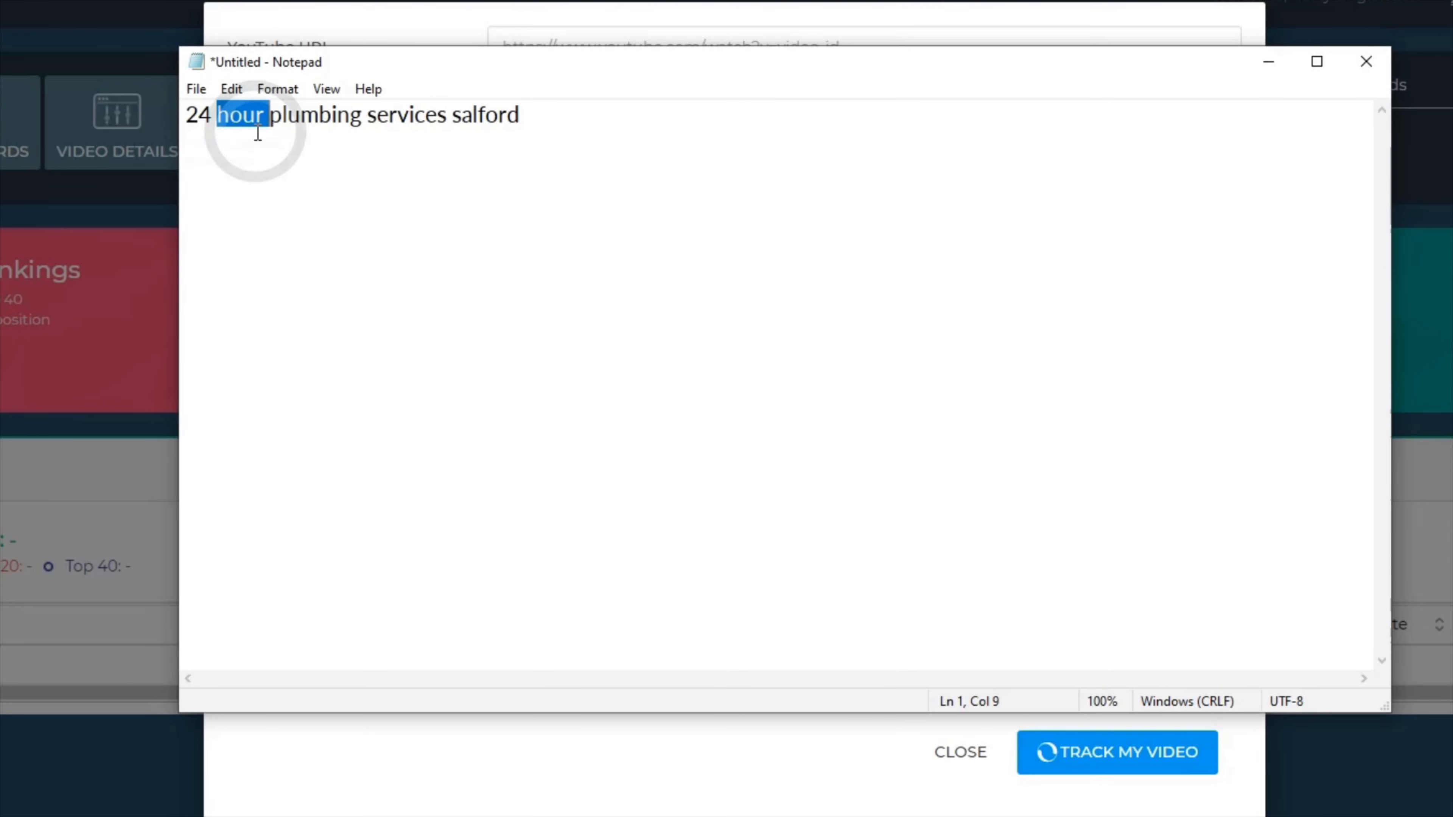
{"action": "left_click_drag", "start_coordinate": [573, 130], "coordinate": [162, 129]}
{"action": "left_click", "coordinate": [1269, 62]}
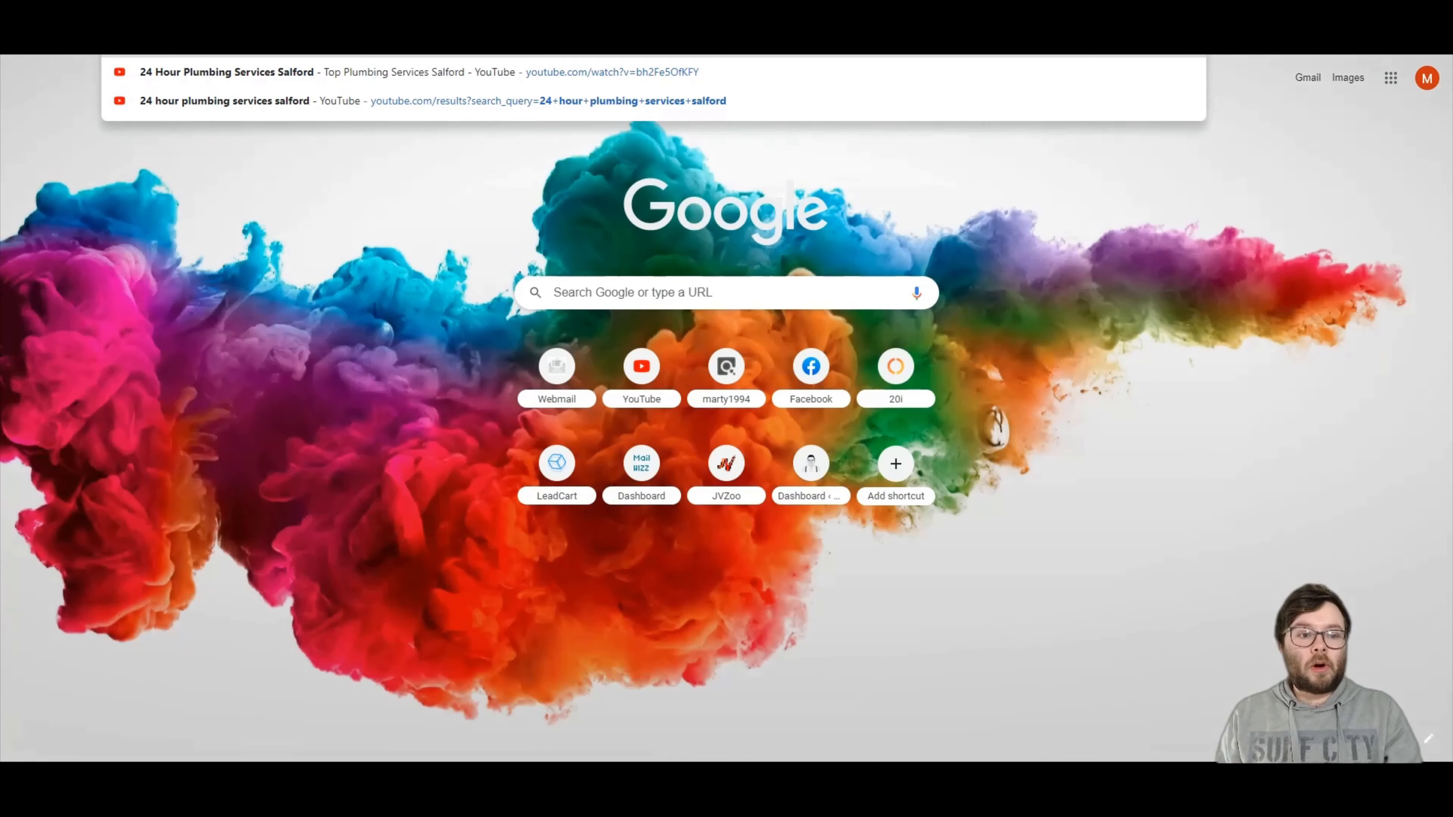
- Search Google in the browser for "24 hour plumbing services salford" and restrict the results to videos
{"action": "key", "text": "Return"}
{"action": "scroll", "coordinate": [453, 429], "scroll_direction": "down", "scroll_amount": 10}
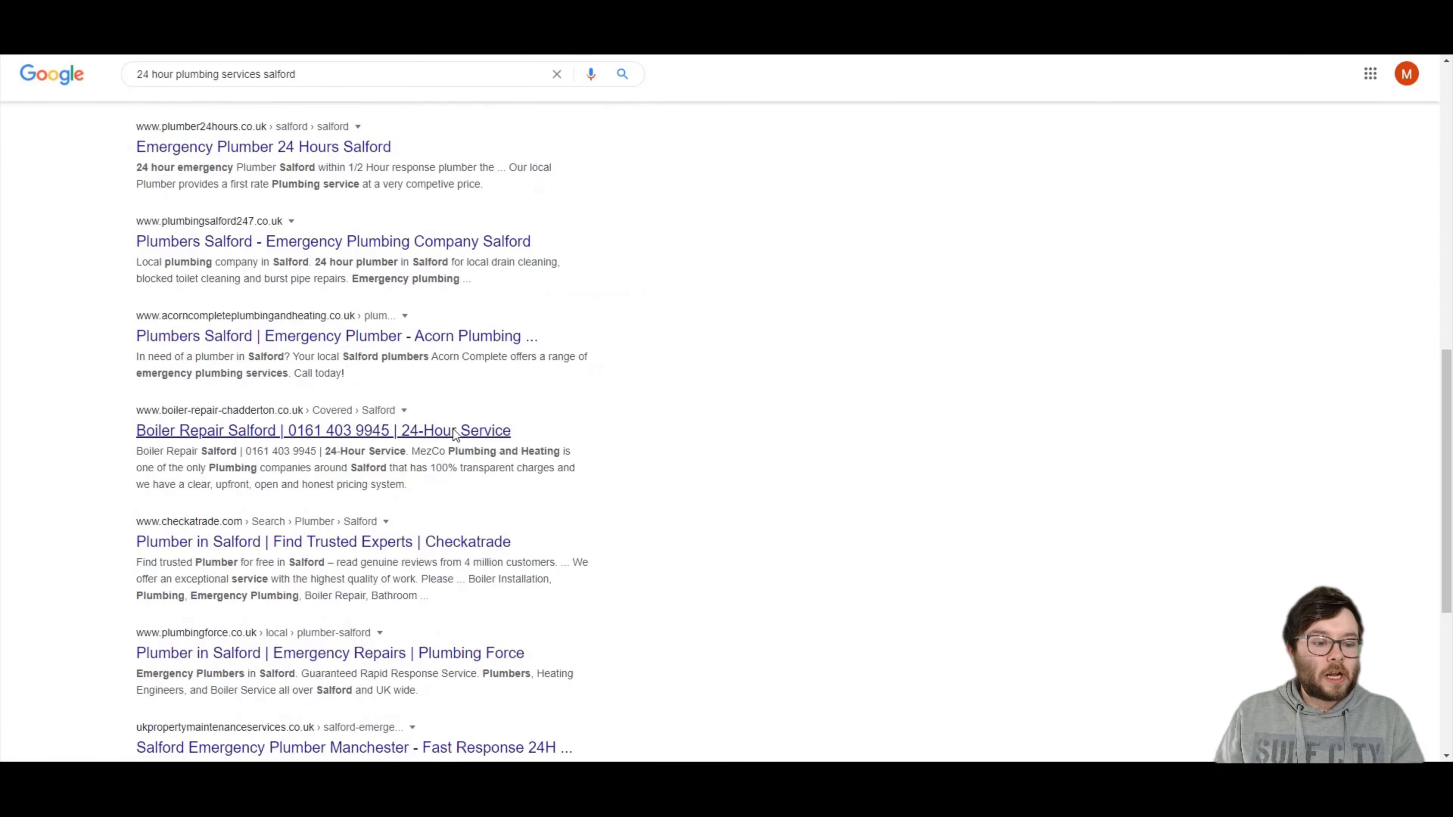
{"action": "scroll", "coordinate": [453, 429], "scroll_direction": "up", "scroll_amount": 10}
{"action": "left_click", "coordinate": [461, 129]}
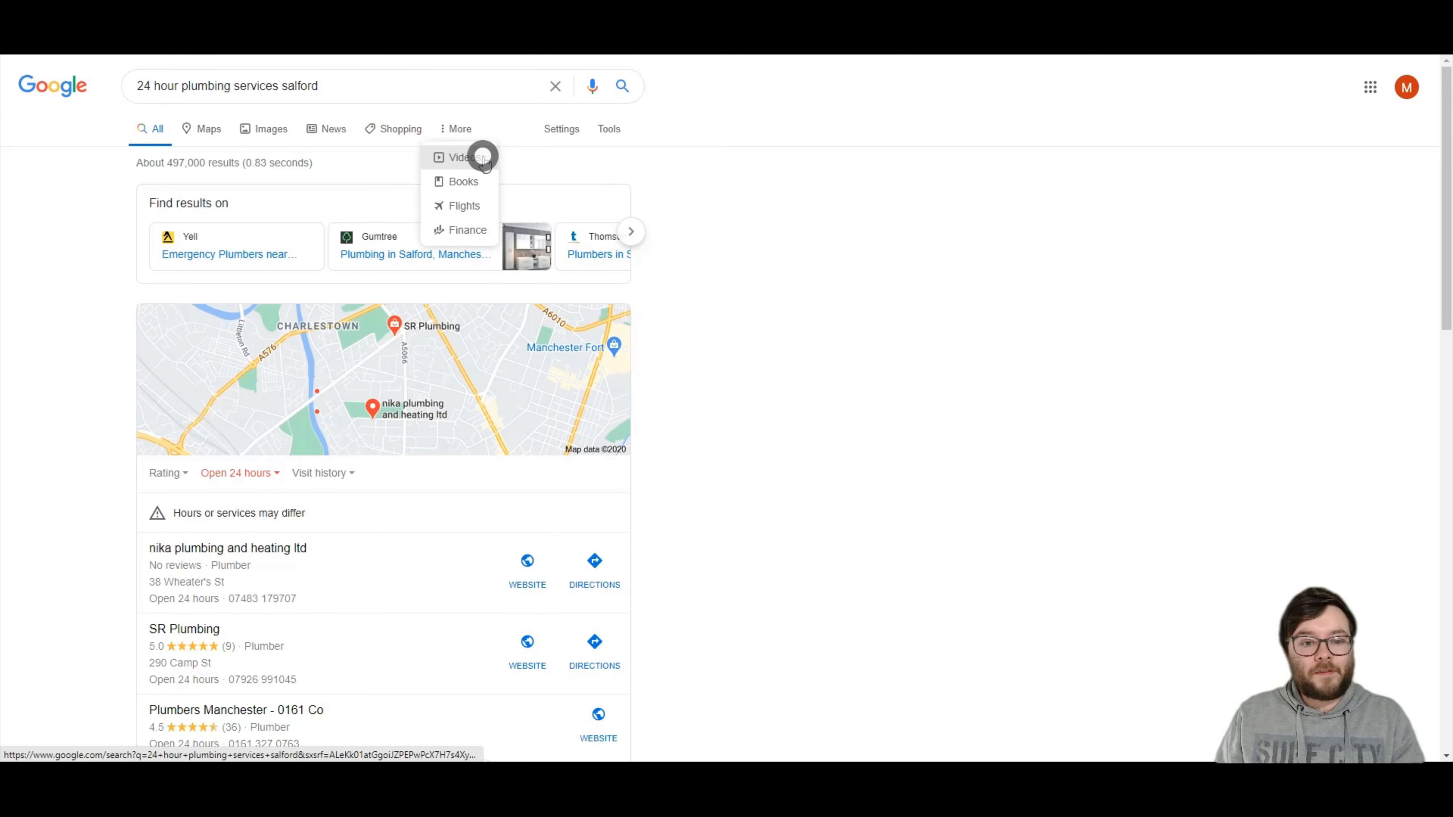
{"action": "left_click", "coordinate": [482, 159]}
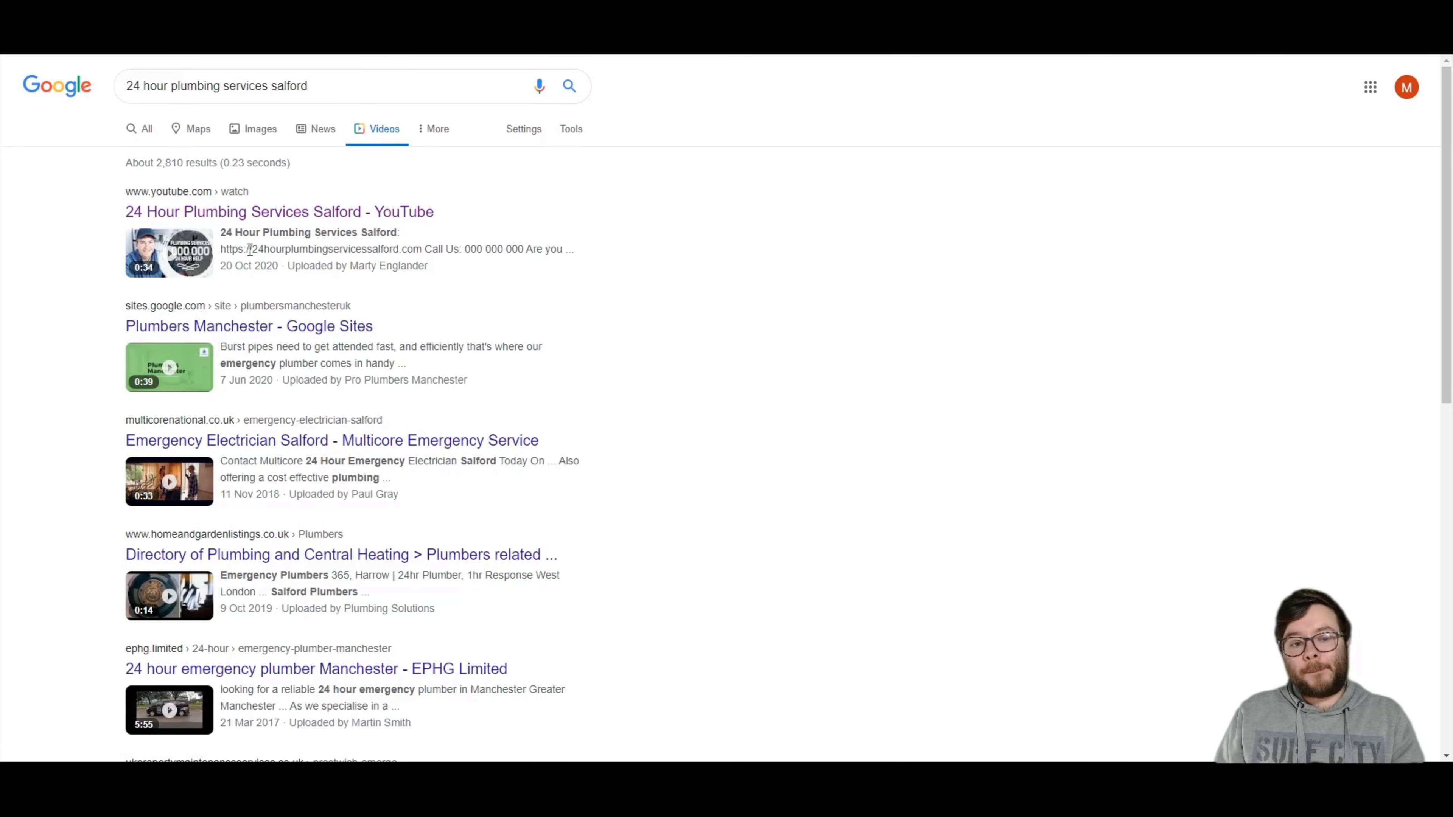
- Copy the link of the YouTube result "24 Hour Plumbing Services Salford" and paste it as the YouTube URL in the Rank Tracker form
{"action": "left_click_drag", "start_coordinate": [428, 273], "coordinate": [360, 274]}
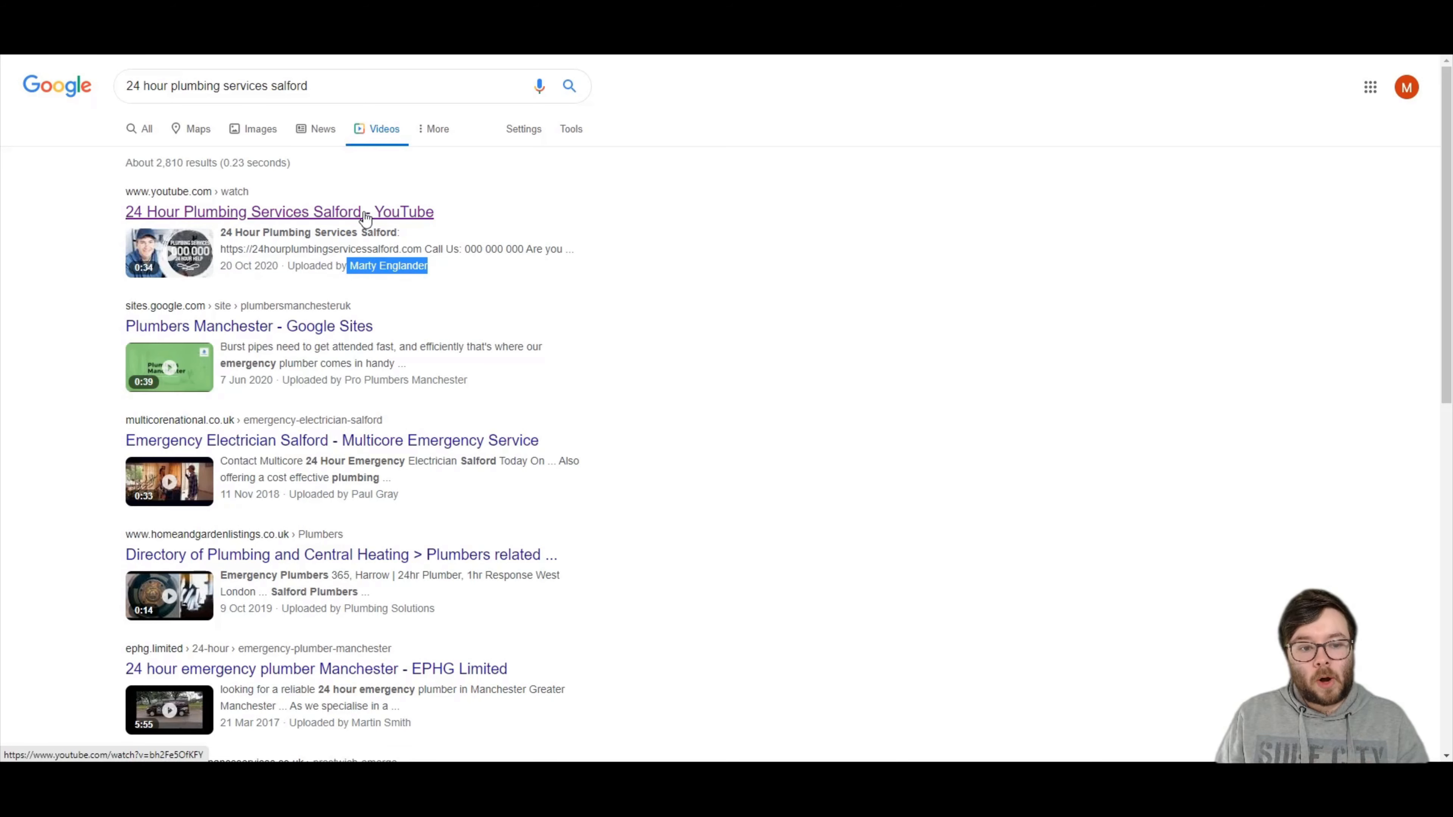
{"action": "right_click", "coordinate": [319, 215]}
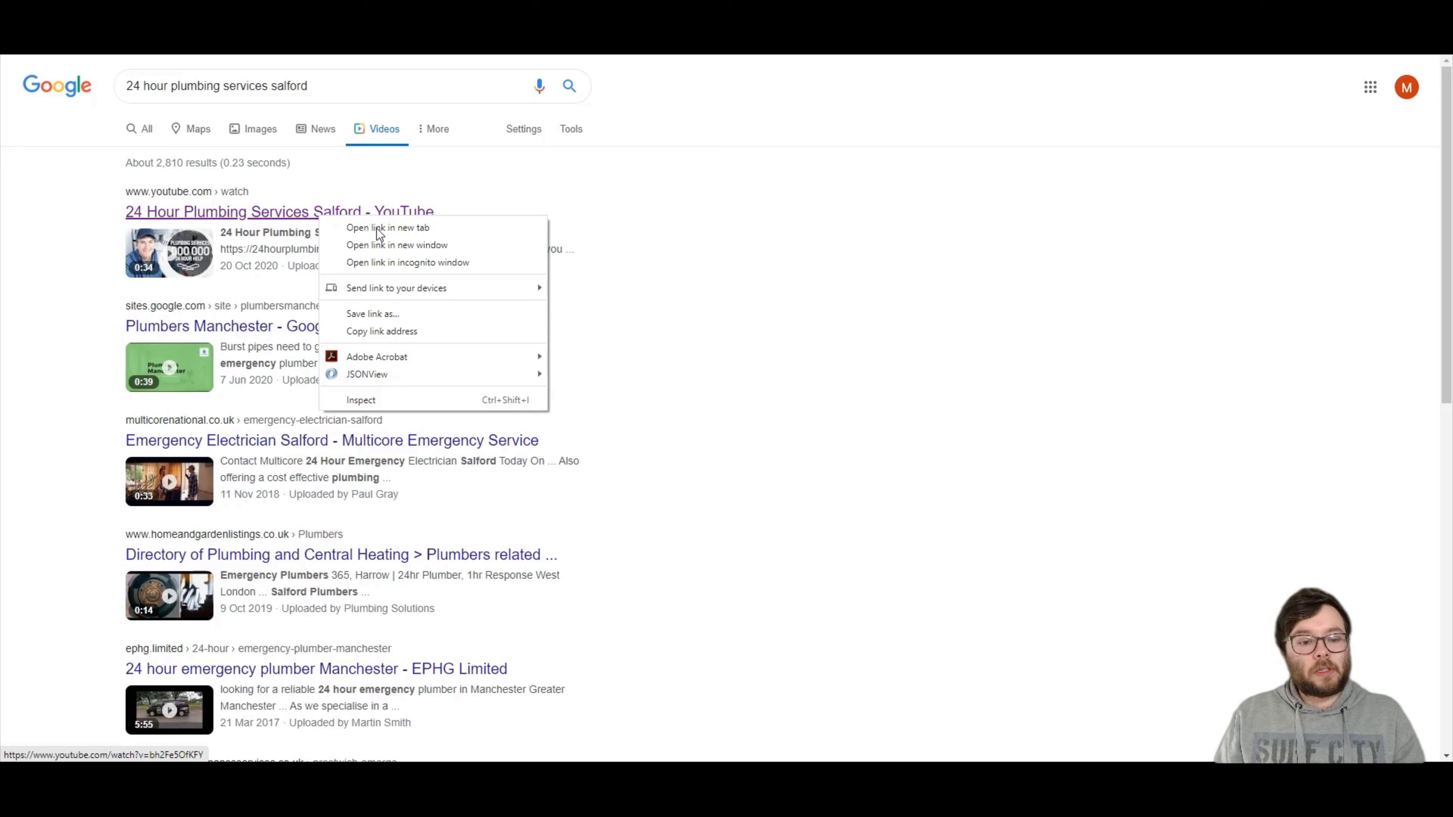
{"action": "left_click", "coordinate": [400, 332]}
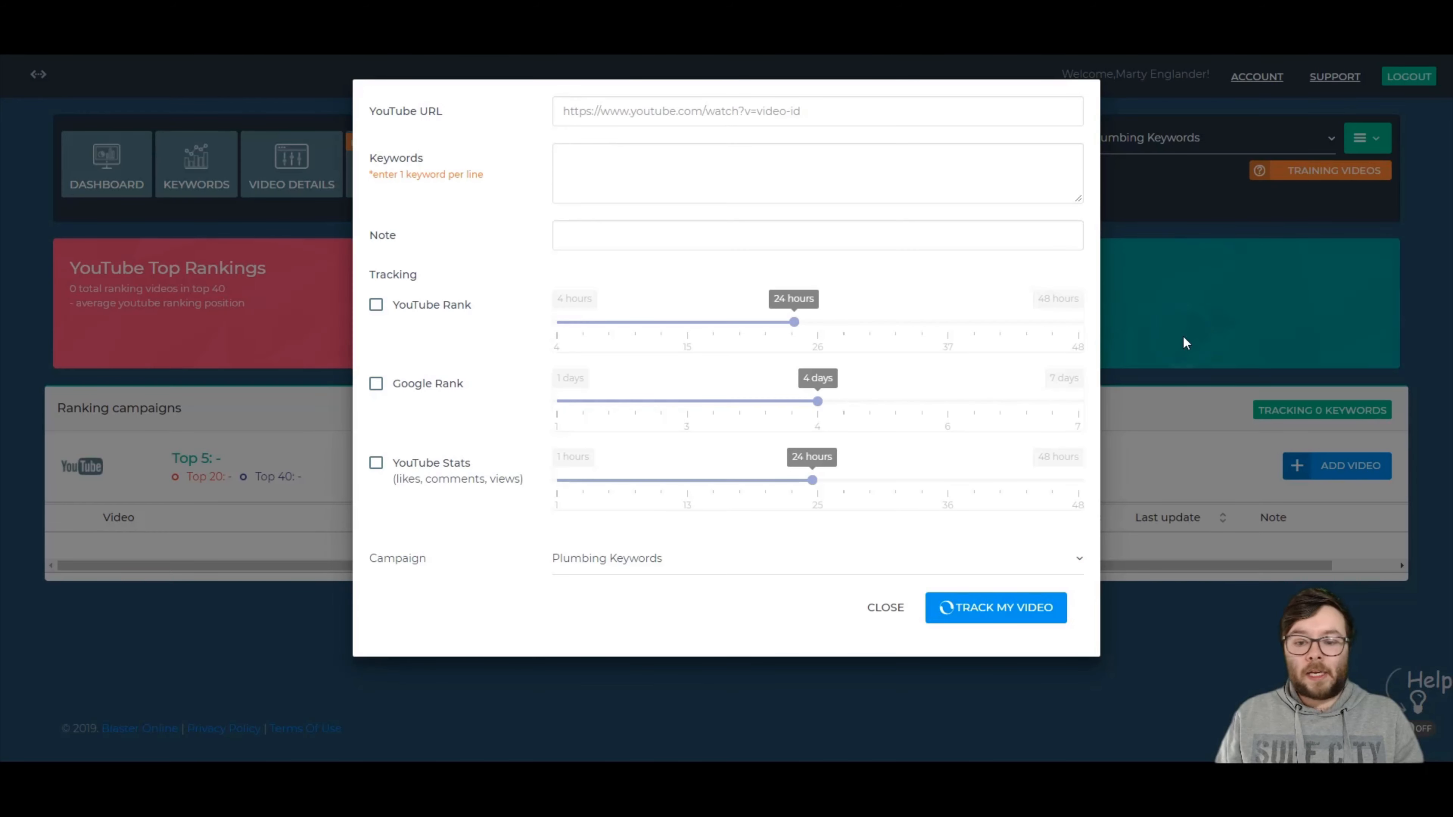
{"action": "left_click", "coordinate": [633, 114]}
{"action": "key", "text": "ctrl+v"}
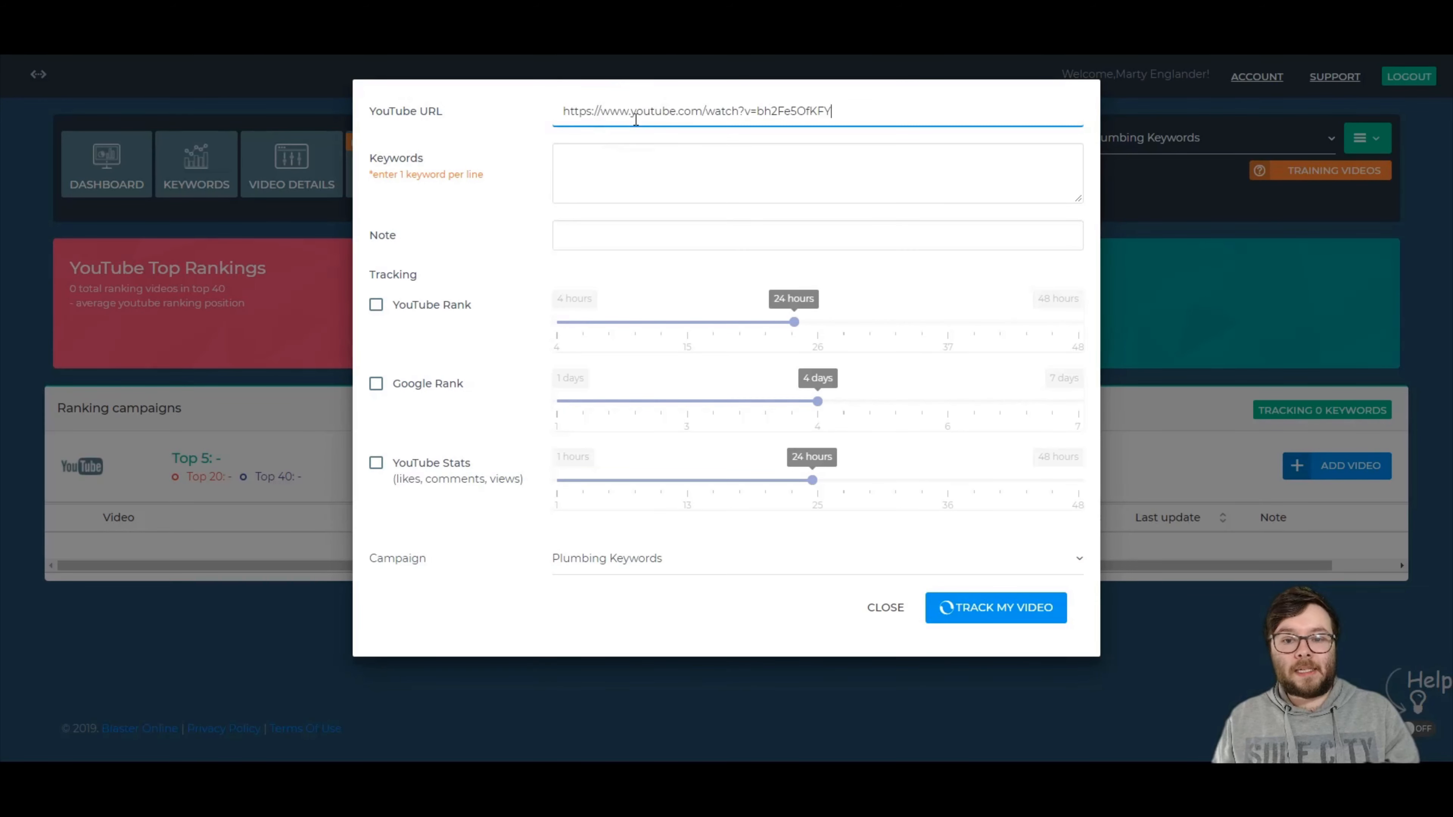
- Enter "24 hour plumbing services salford", copied from Notepad, and "plumbing services salford" as keywords on separate lines
{"action": "key", "text": "alt+Tab"}
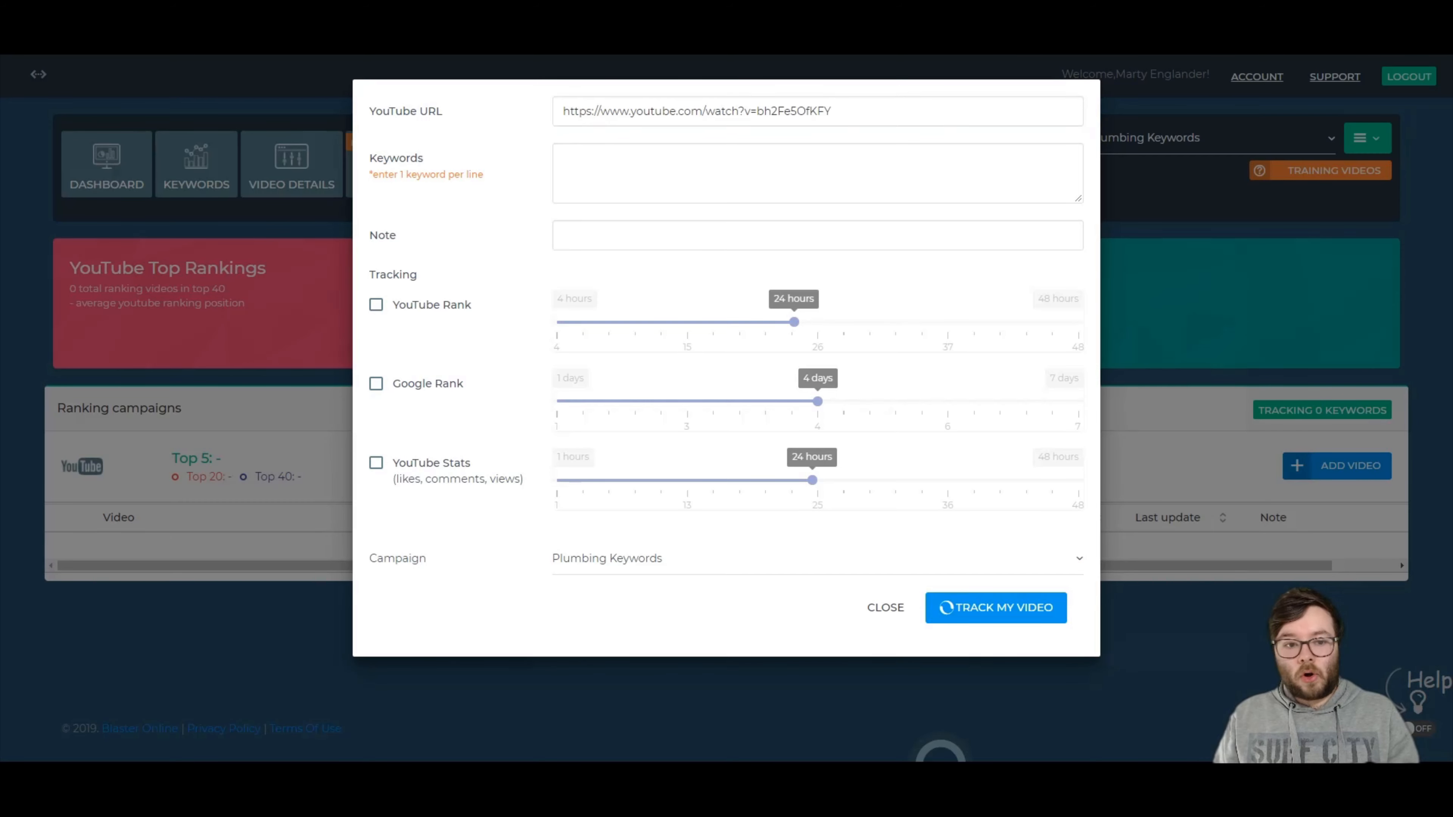
{"action": "left_click", "coordinate": [518, 109]}
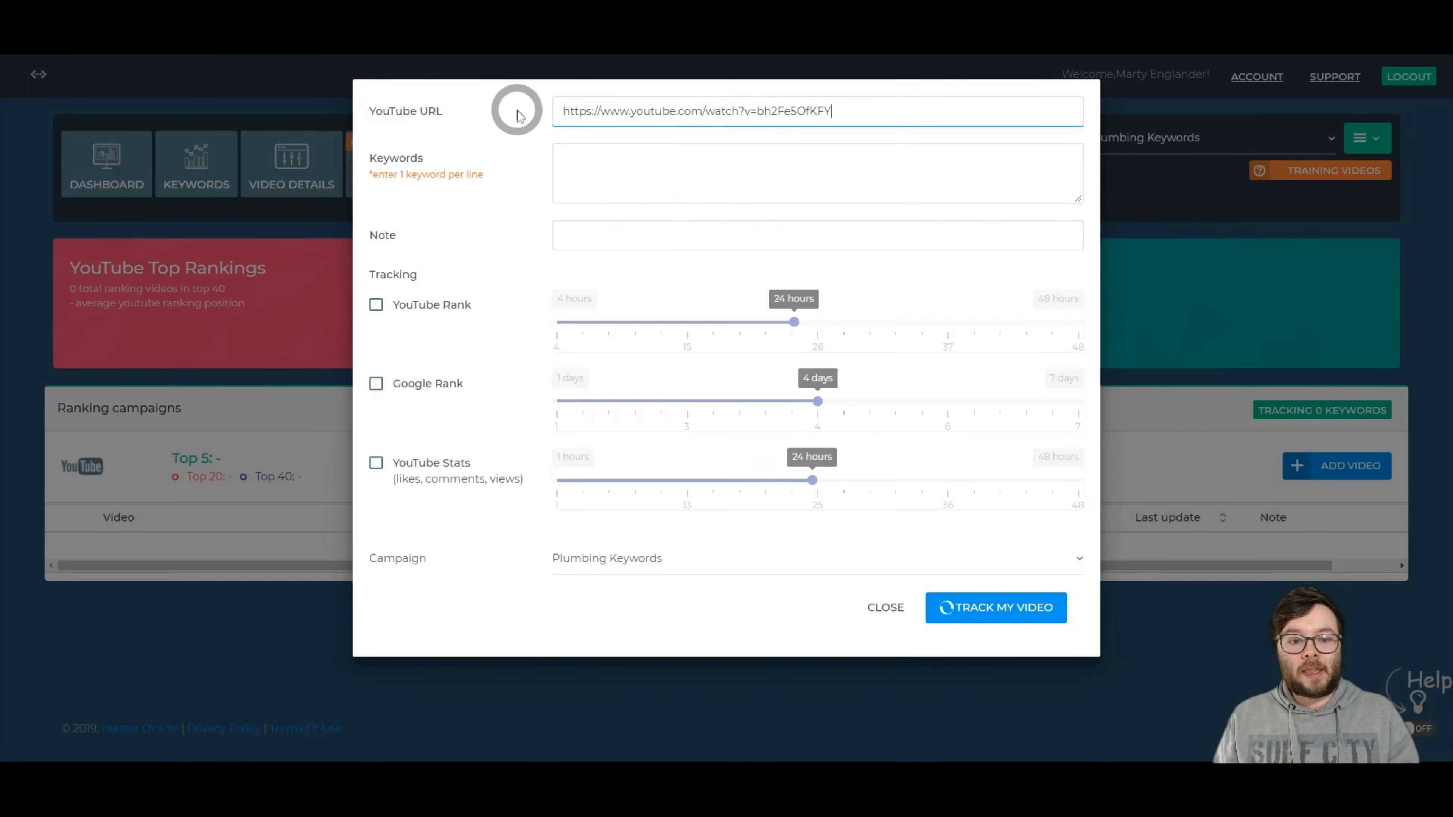
{"action": "left_click", "coordinate": [640, 182]}
{"action": "key", "text": "ctrl+v"}
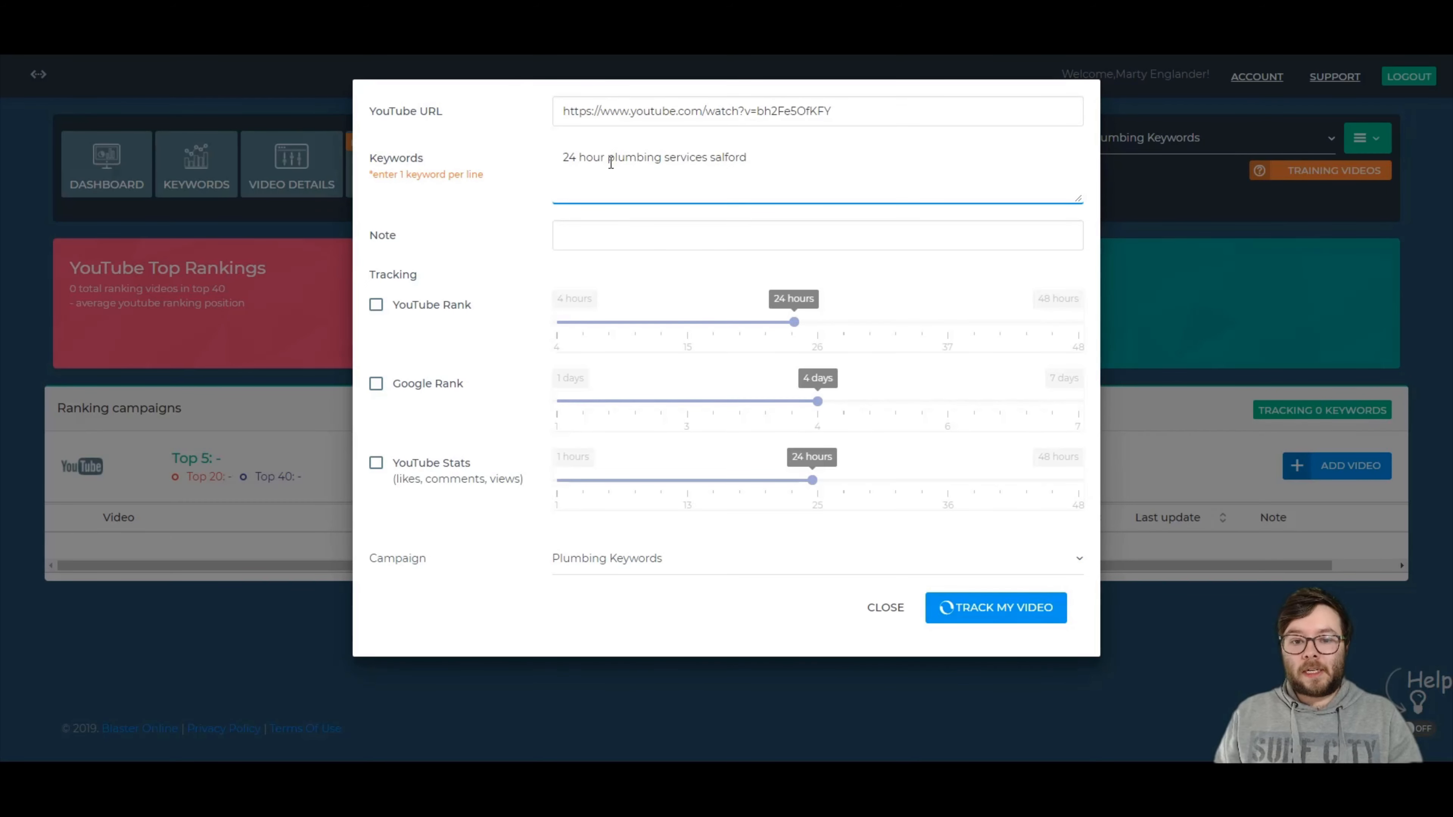
{"action": "left_click_drag", "start_coordinate": [609, 157], "coordinate": [785, 150]}
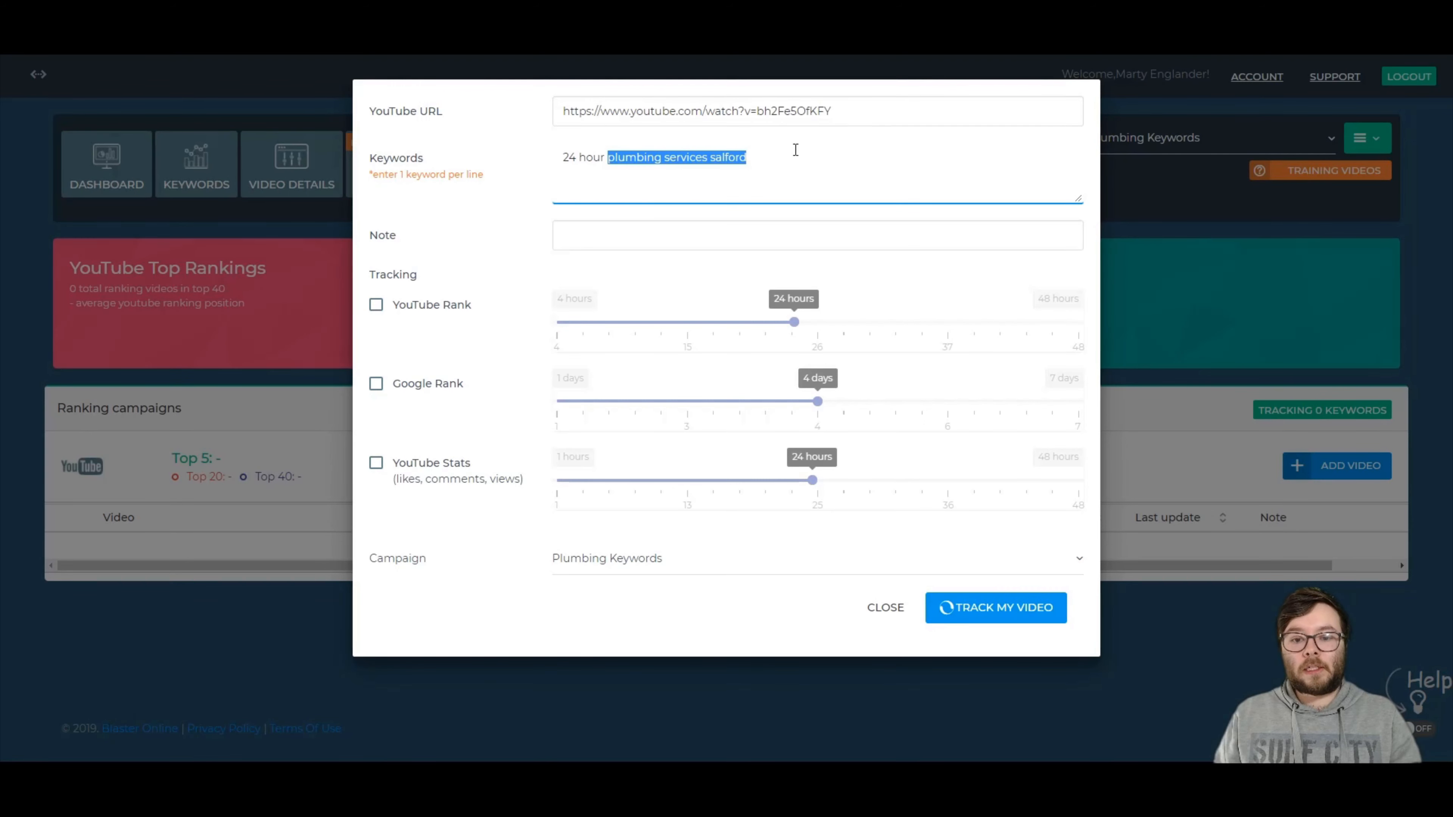
{"action": "left_click", "coordinate": [805, 157]}
{"action": "key", "text": "ctrl+v"}
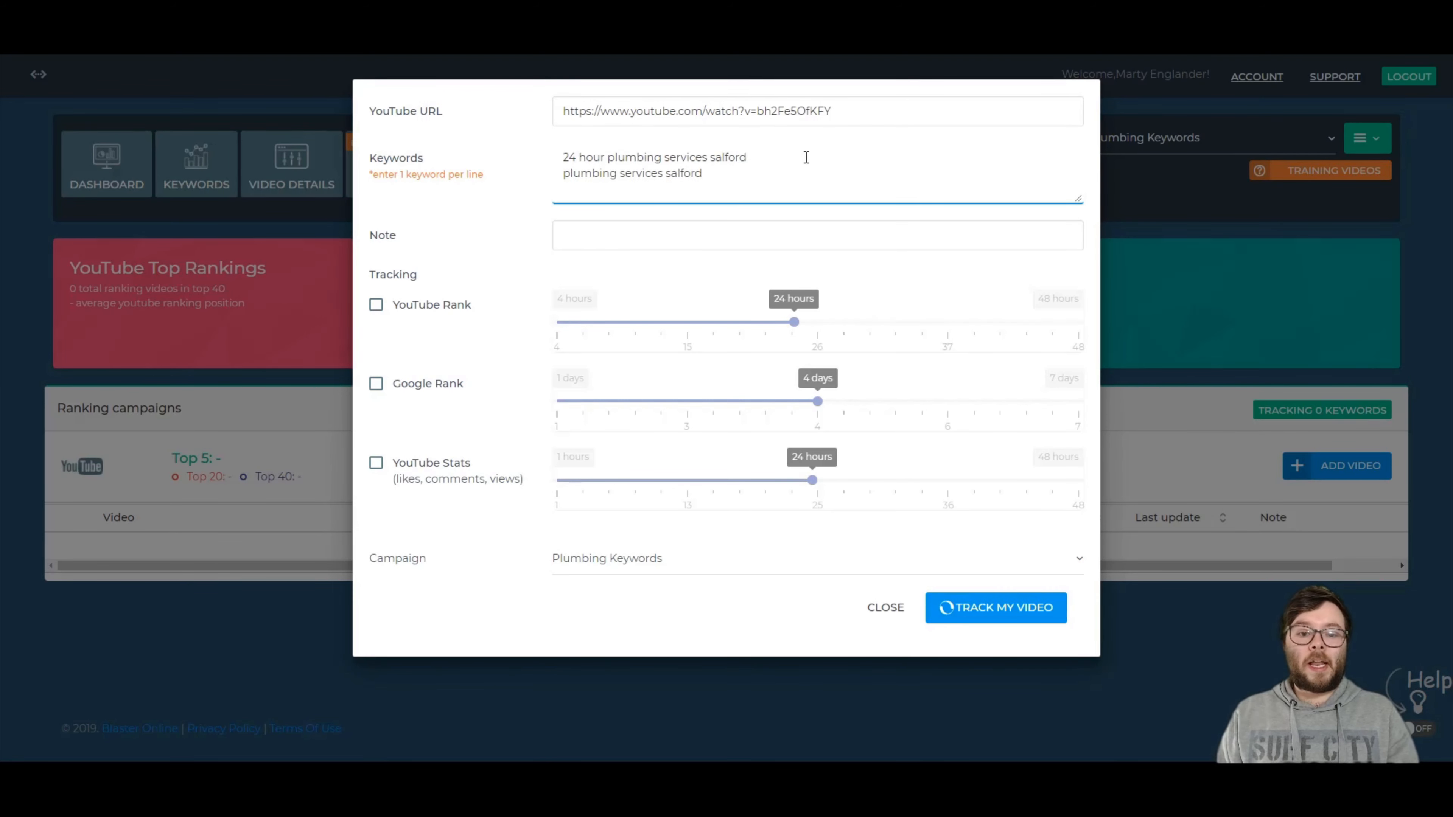
- Add "24 hour plumbing services" and "plumbing services" as two further keyword lines, reusing parts of the existing keywords
{"action": "left_click_drag", "start_coordinate": [563, 161], "coordinate": [712, 161]}
{"action": "left_click", "coordinate": [715, 178]}
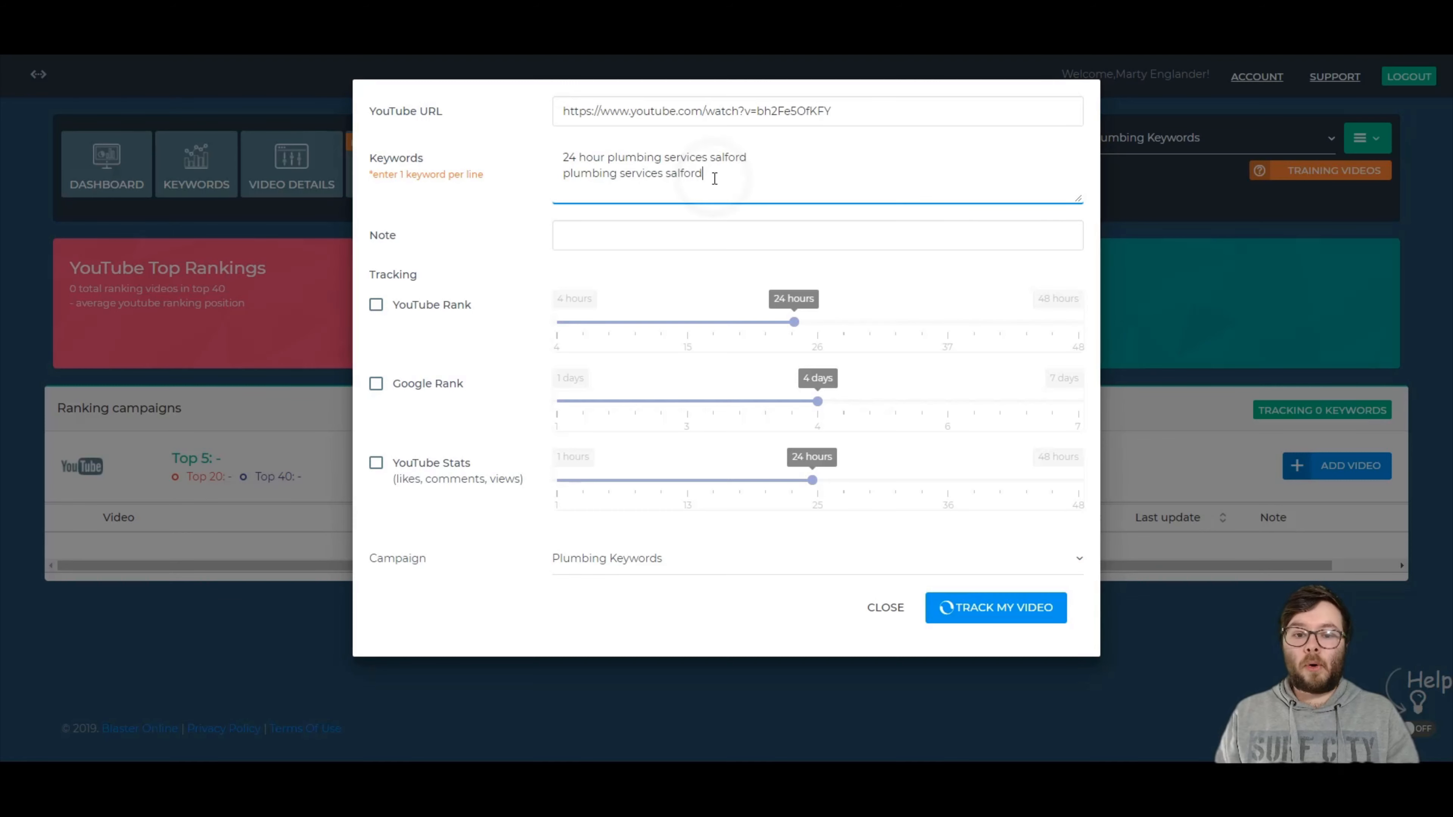
{"action": "key", "text": "ctrl+v"}
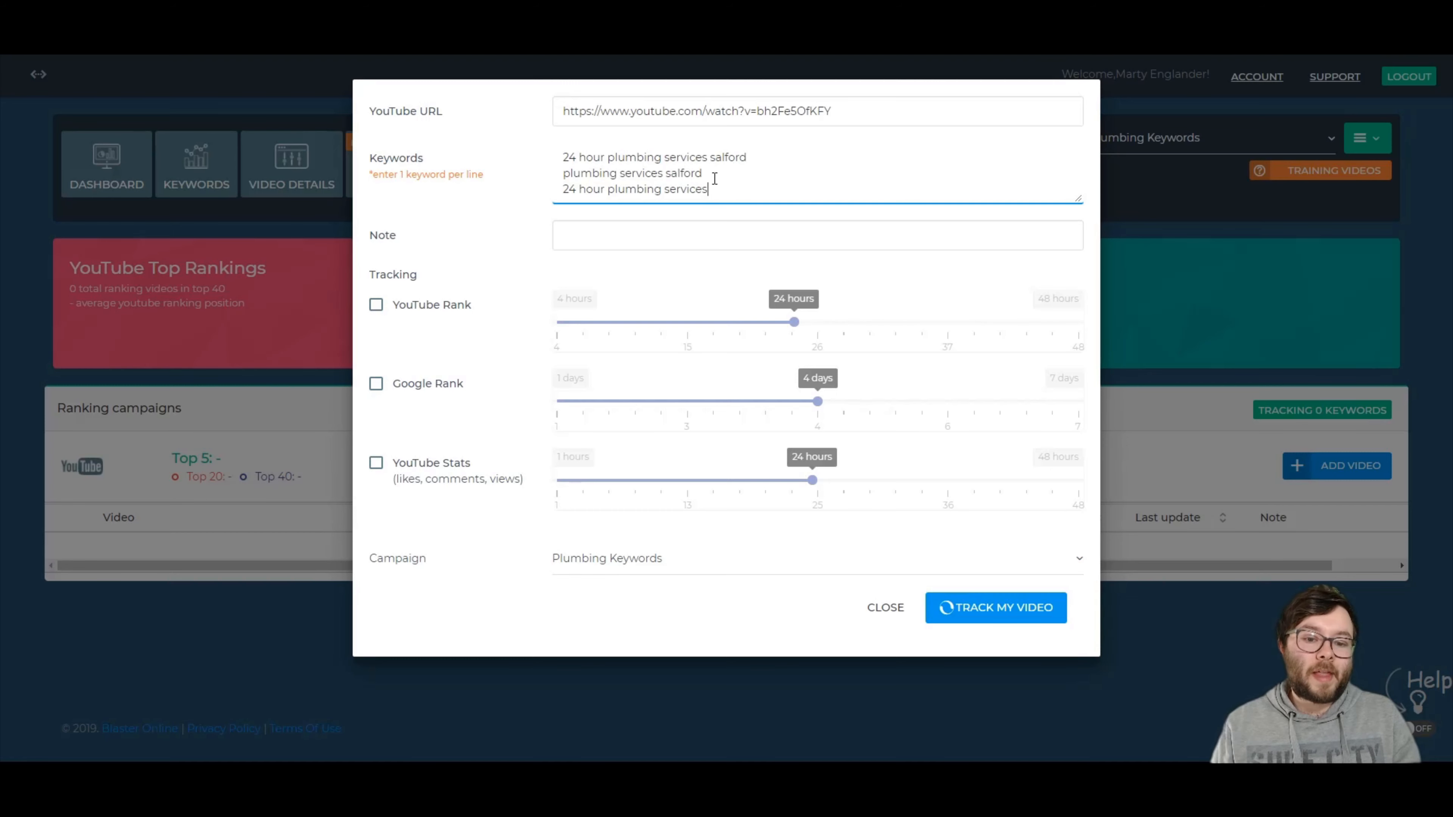
{"action": "left_click_drag", "start_coordinate": [662, 171], "coordinate": [561, 173]}
{"action": "left_click", "coordinate": [660, 174]}
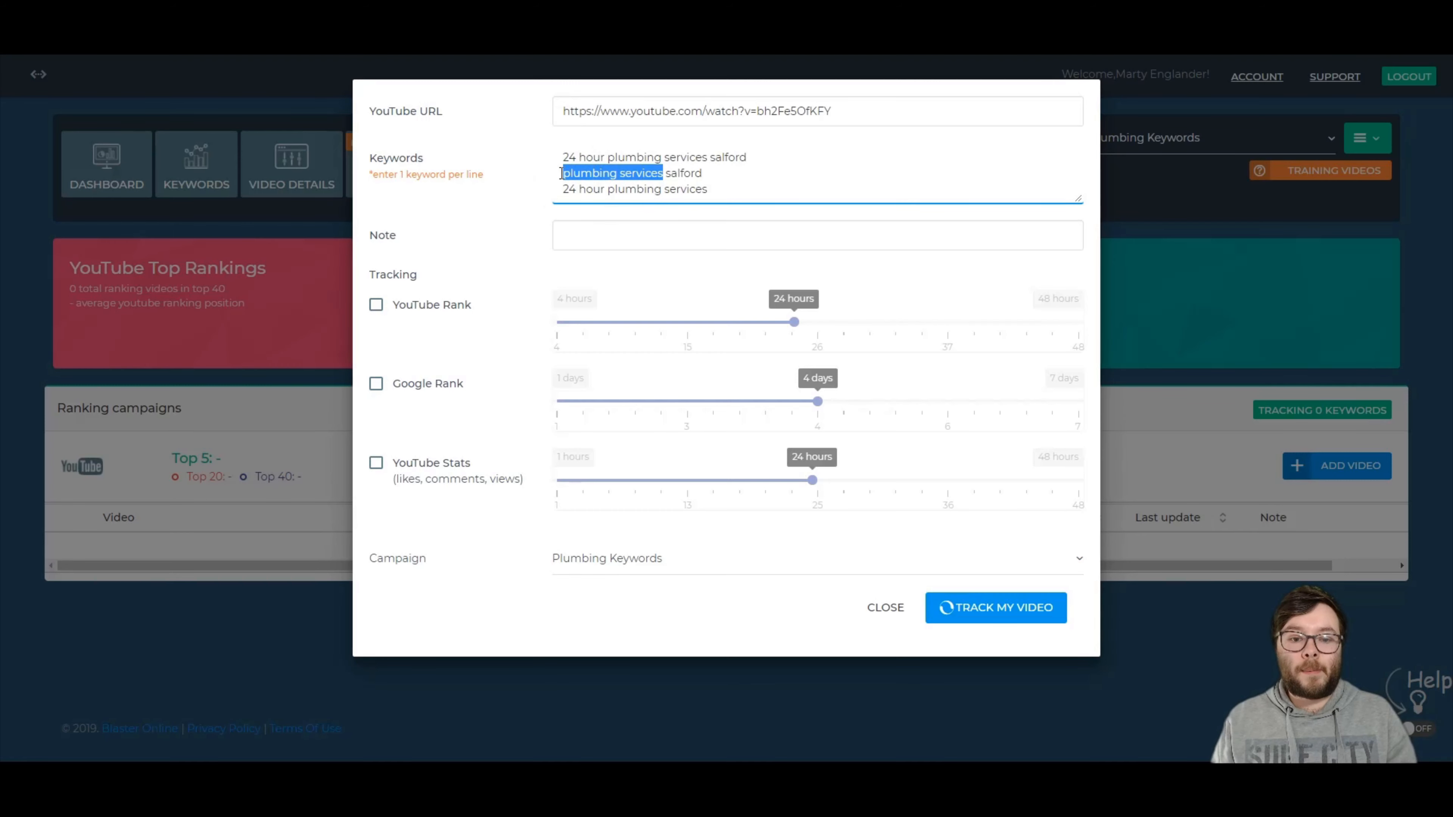
{"action": "left_click", "coordinate": [759, 196]}
{"action": "key", "text": "Return"}
{"action": "key", "text": "ctrl+v"}
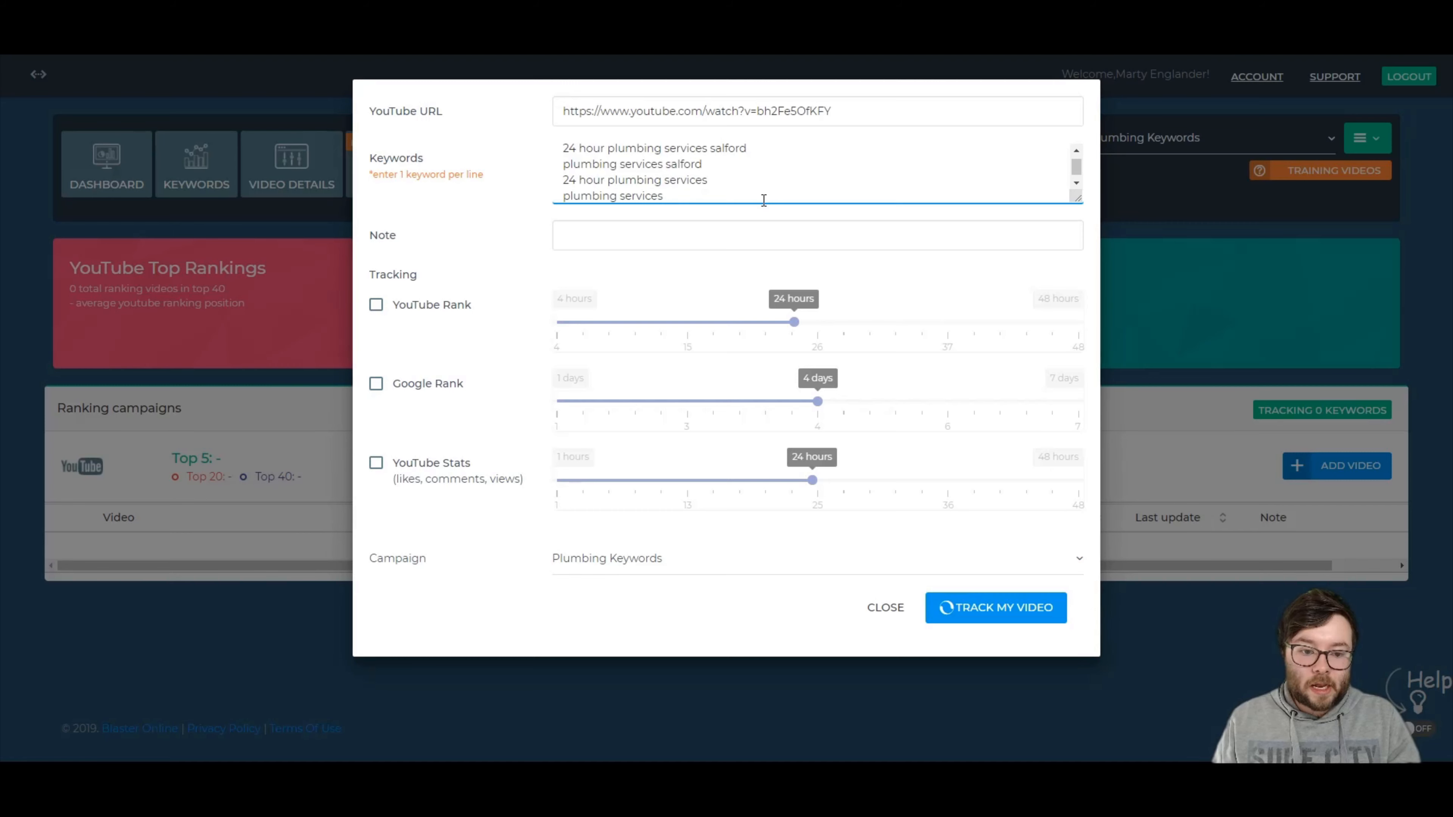
- Enable tracking of YouTube Rank, Google Rank and YouTube Stats for the video
{"action": "left_click", "coordinate": [377, 309]}
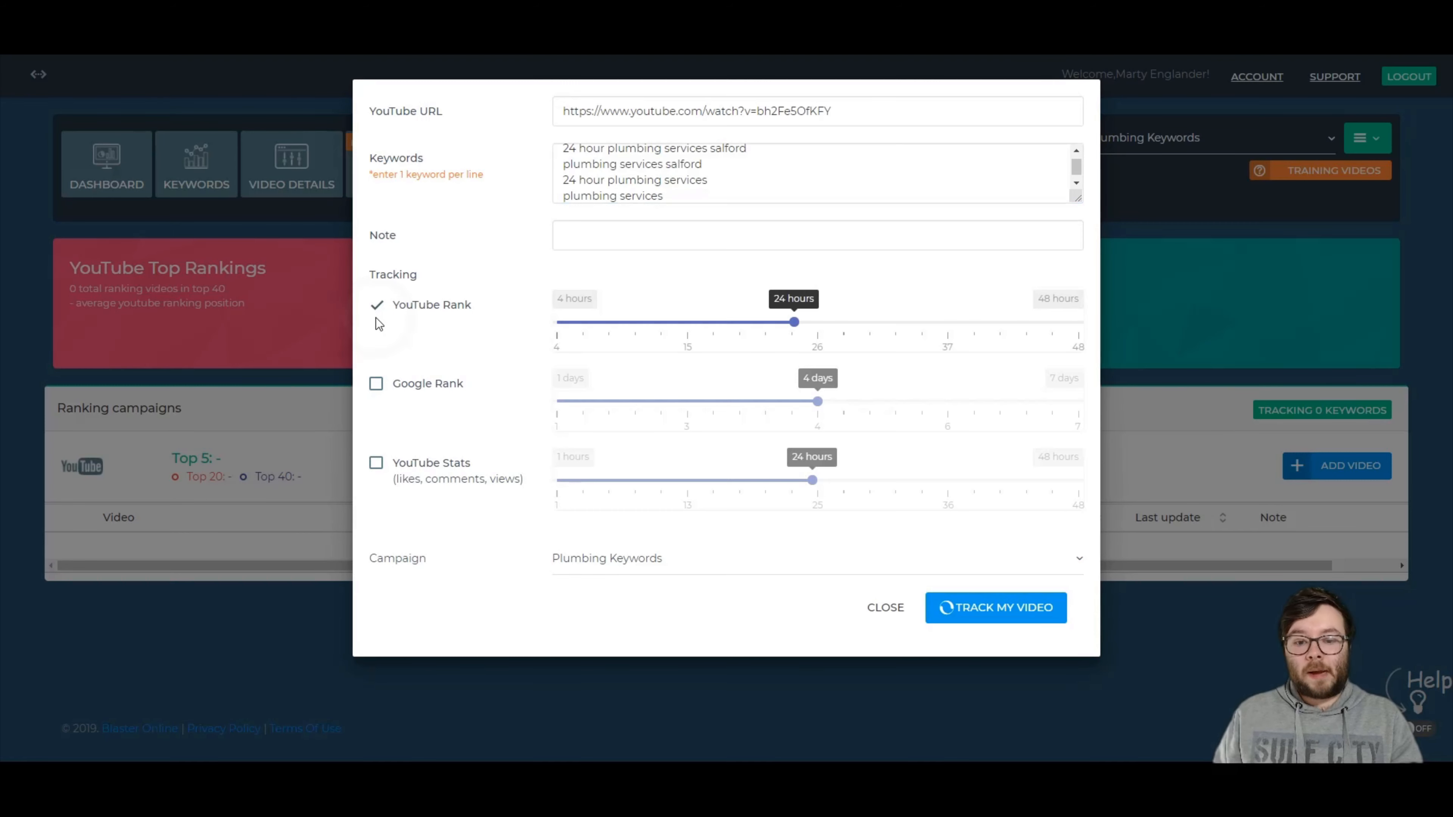
{"action": "left_click", "coordinate": [376, 384]}
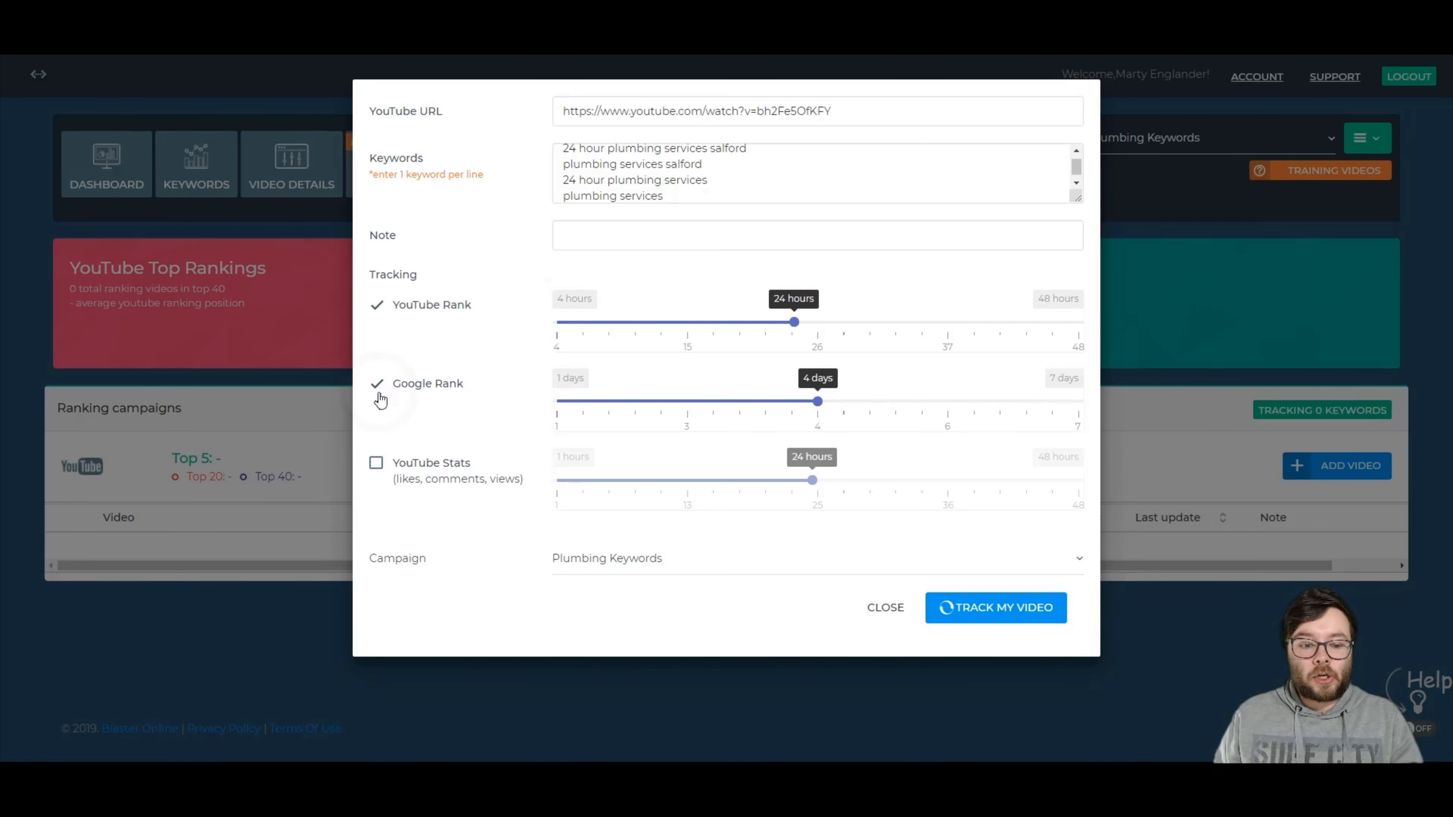
{"action": "left_click", "coordinate": [376, 465]}
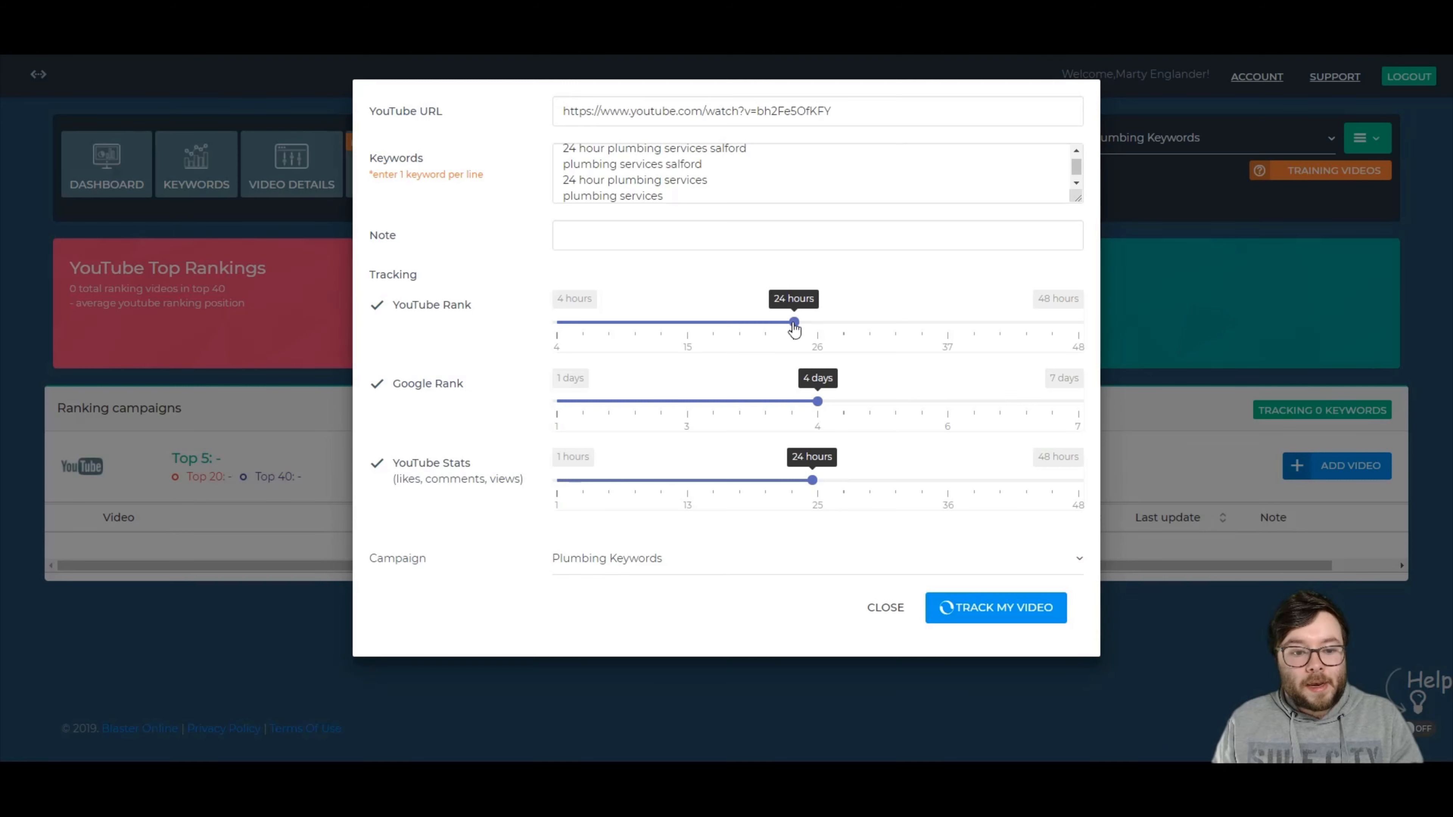
- Set the intervals to 20 hours for YouTube Rank, 2 days for Google Rank and 48 hours for YouTube Stats, and start tracking the video
{"action": "left_click_drag", "start_coordinate": [794, 328], "coordinate": [711, 326]}
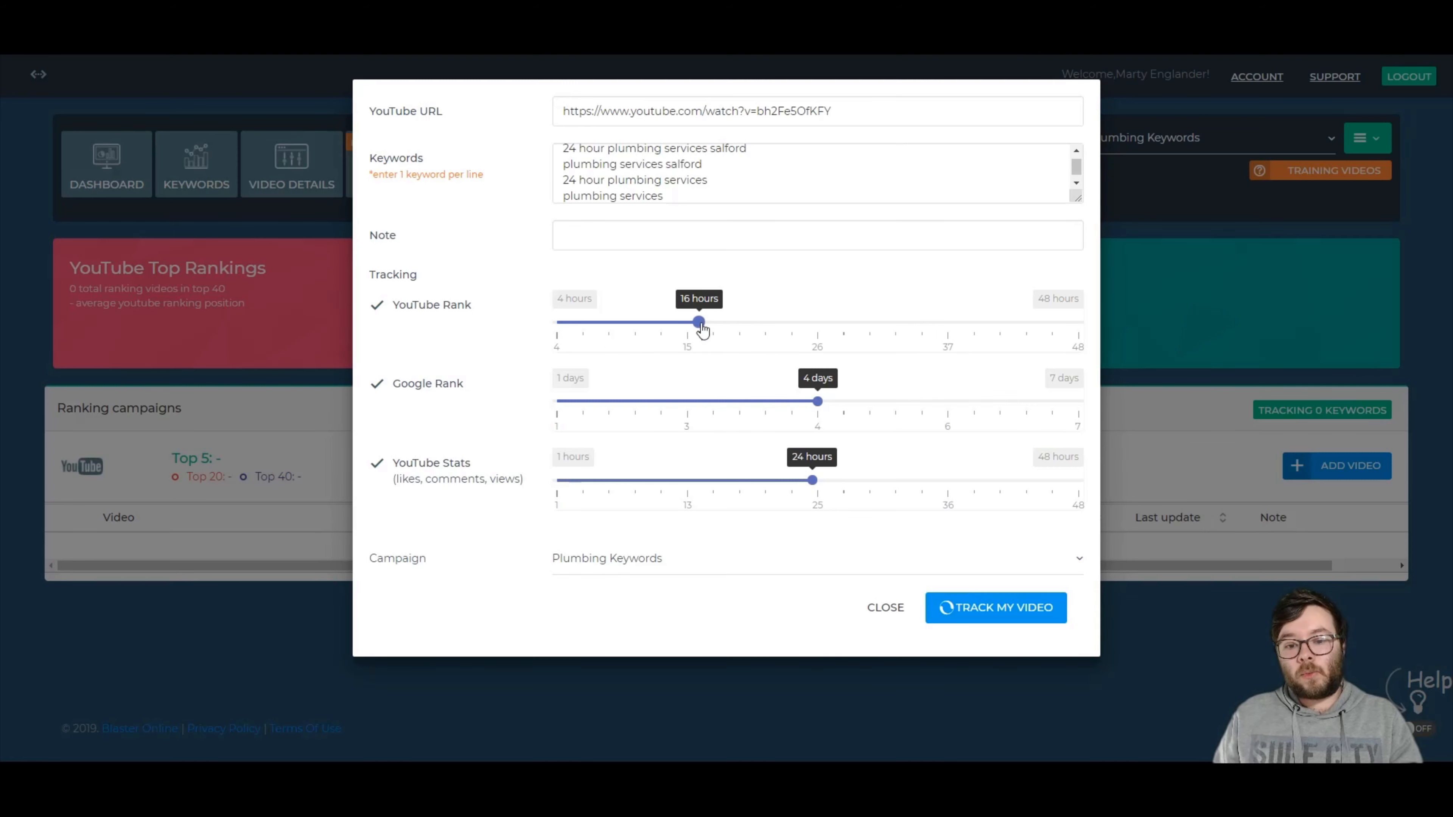
{"action": "left_click_drag", "start_coordinate": [703, 331], "coordinate": [743, 326]}
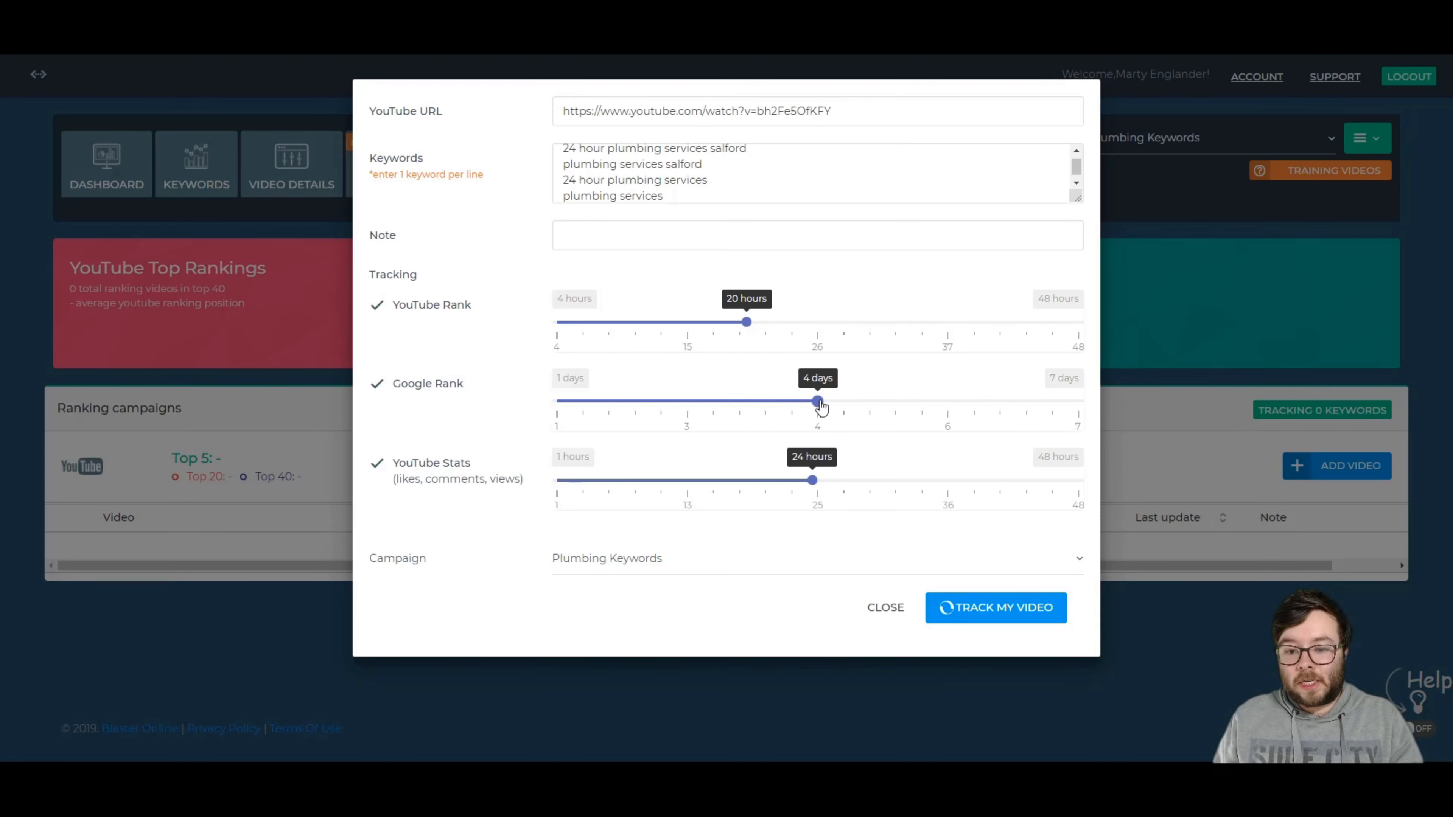
{"action": "left_click_drag", "start_coordinate": [818, 403], "coordinate": [687, 403]}
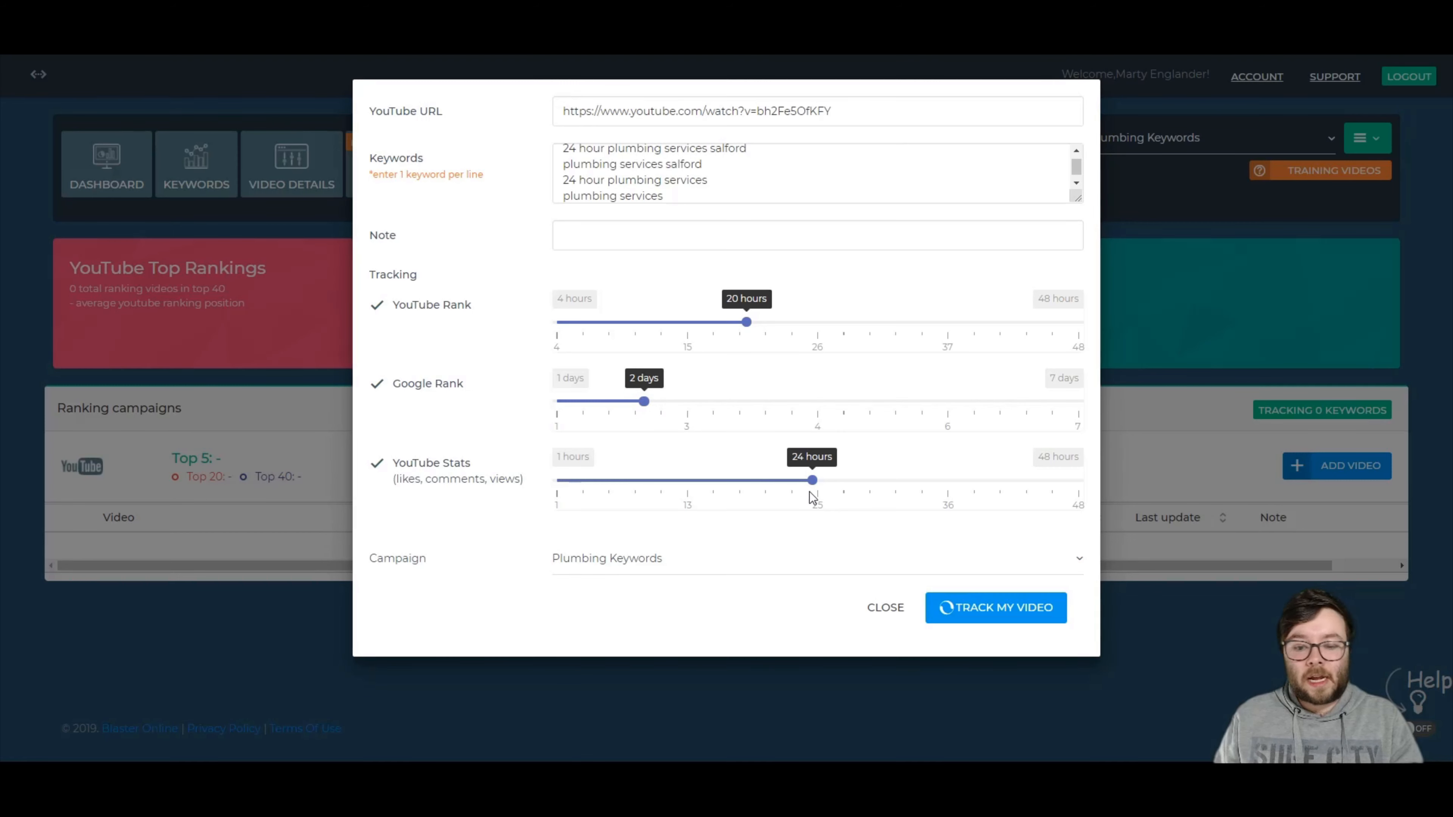
{"action": "left_click_drag", "start_coordinate": [812, 481], "coordinate": [1089, 484]}
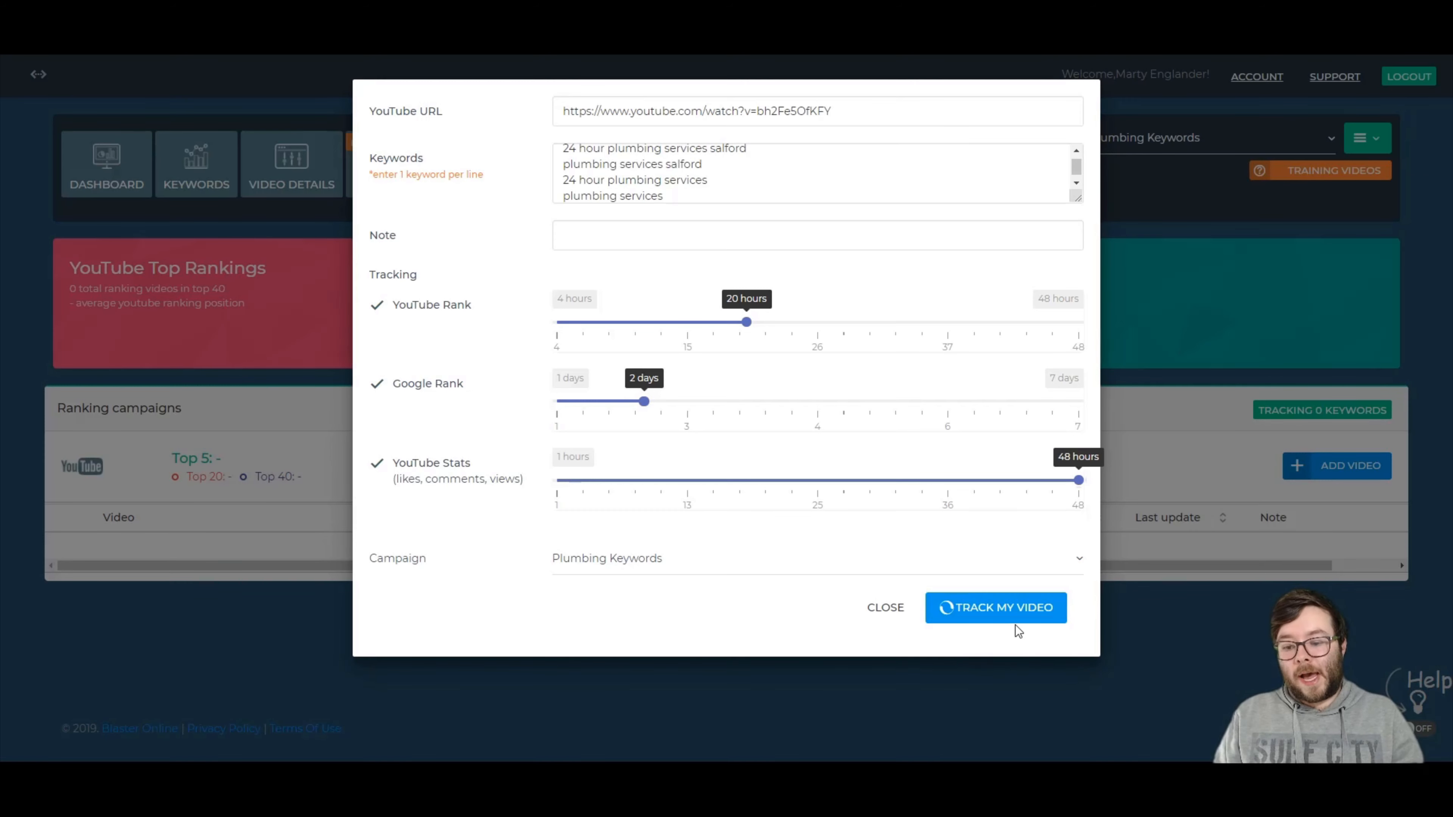
{"action": "left_click", "coordinate": [1015, 608]}
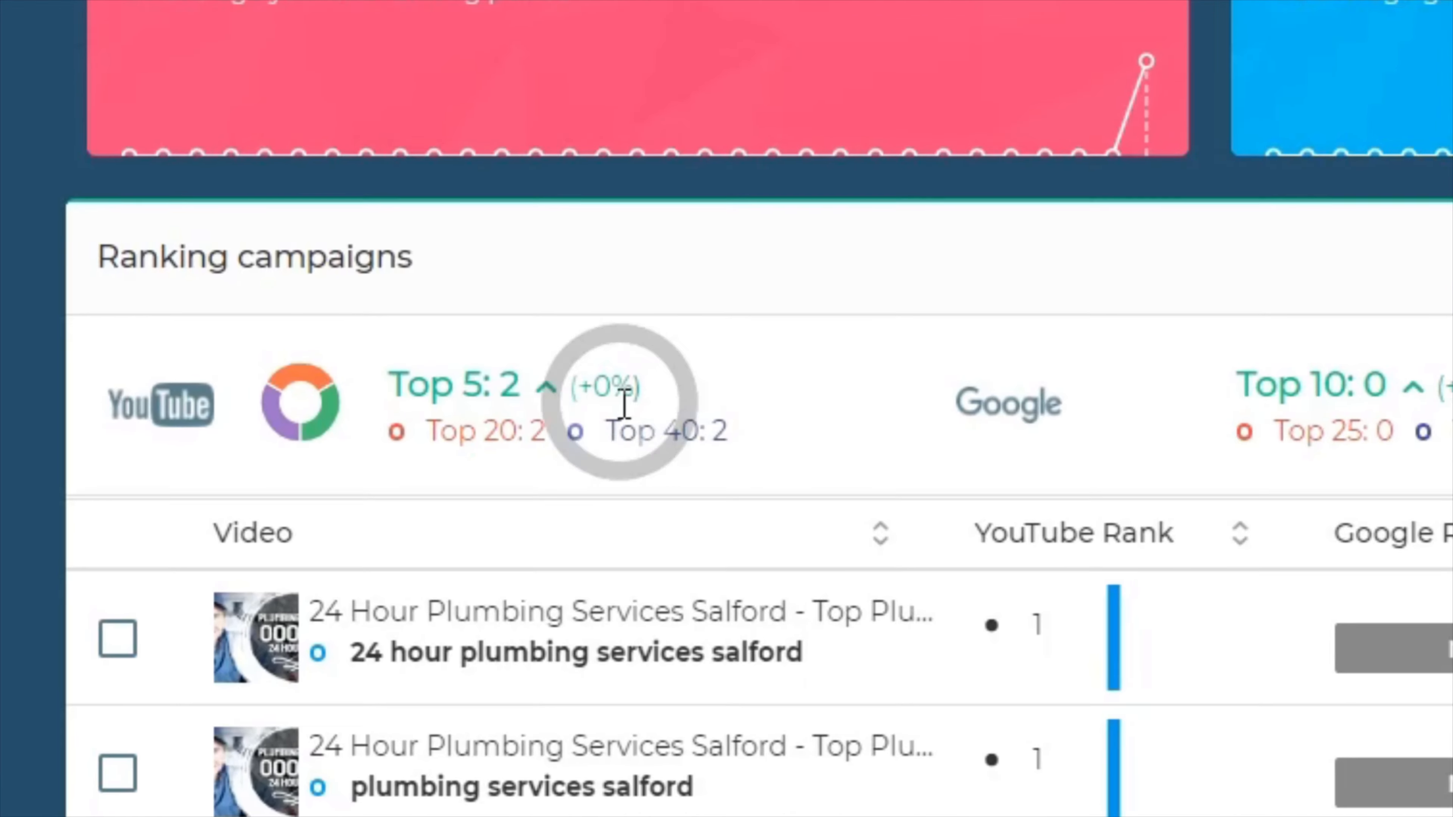
- Review the YouTube ranking summary, the available grouping options and the remaining columns of the ranking campaigns table
{"action": "triple_click", "coordinate": [334, 399]}
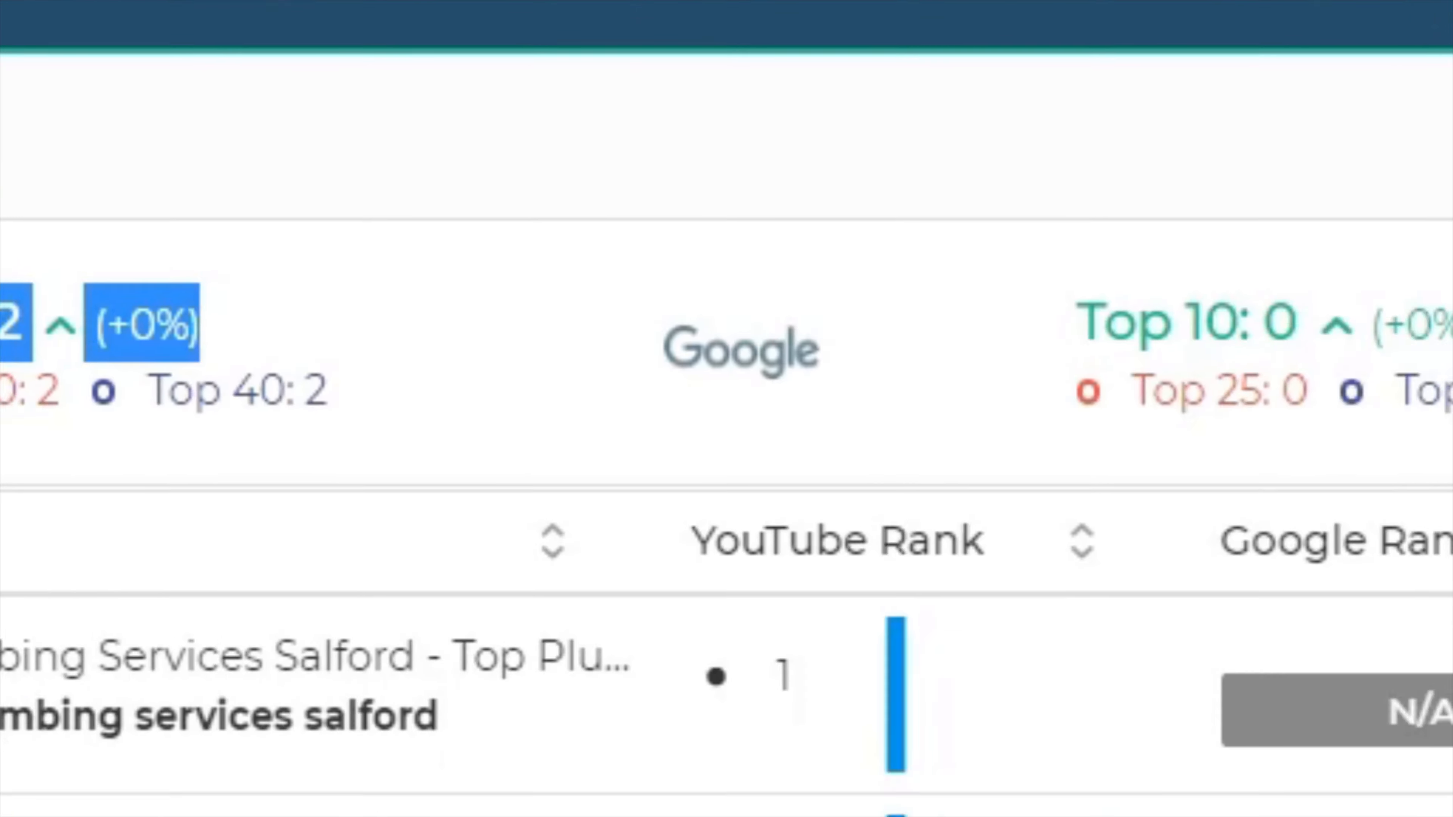
{"action": "left_click", "coordinate": [767, 279]}
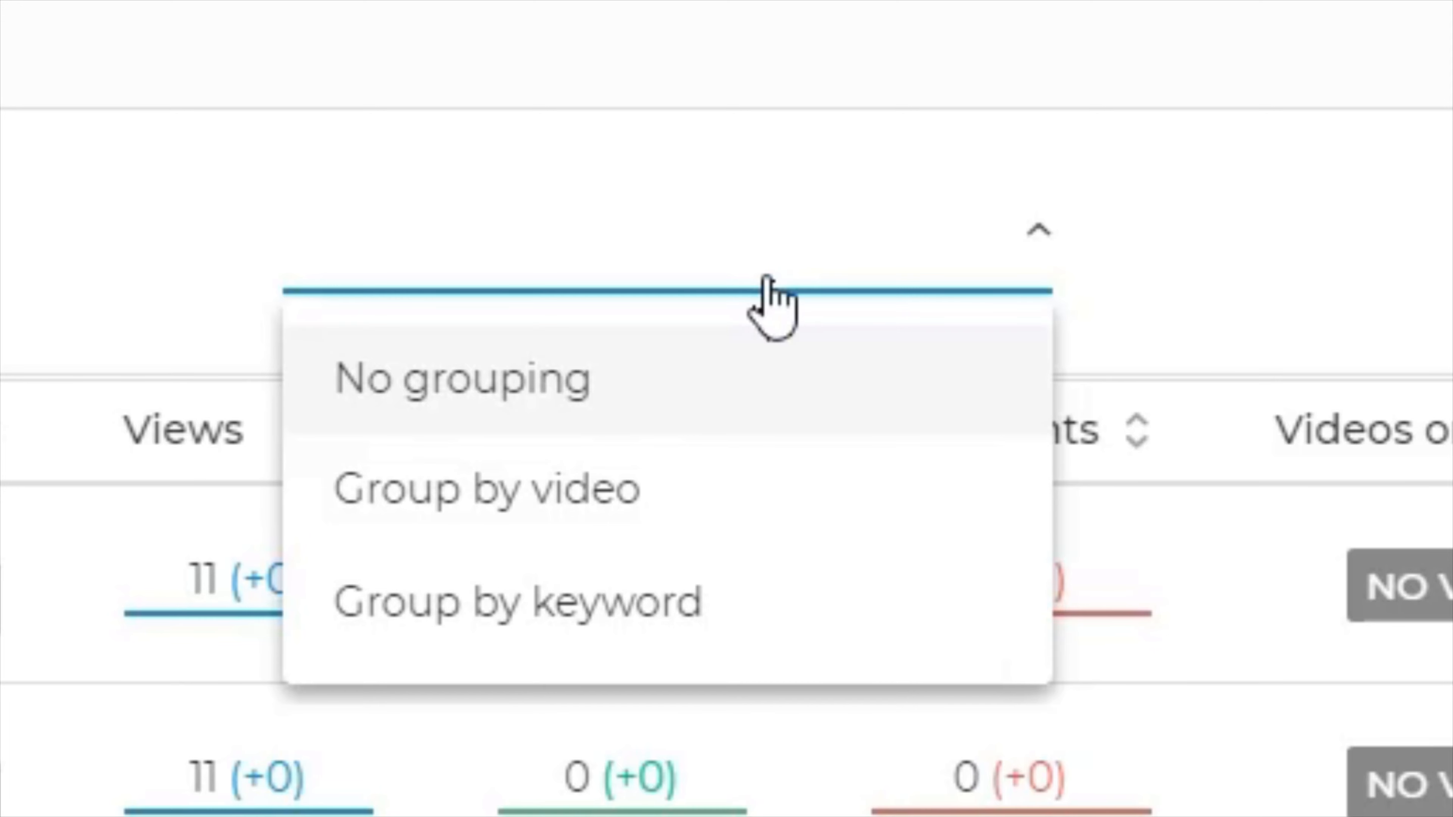
{"action": "left_click_drag", "start_coordinate": [848, 680], "coordinate": [936, 675]}
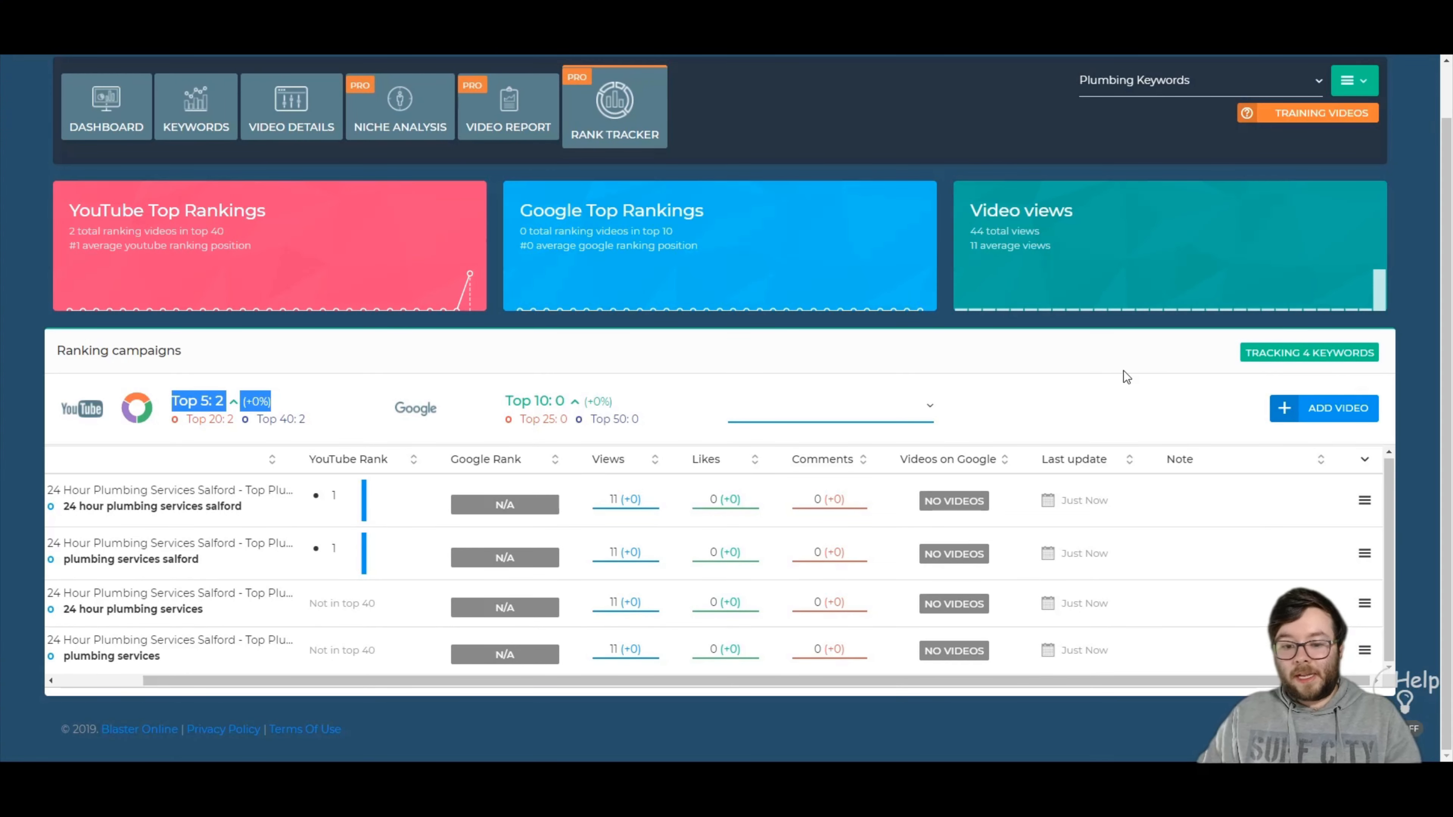
- Open the tracking settings of the "24 hour plumbing services salford" entry for editing, review them and close without saving
{"action": "left_click", "coordinate": [1364, 499]}
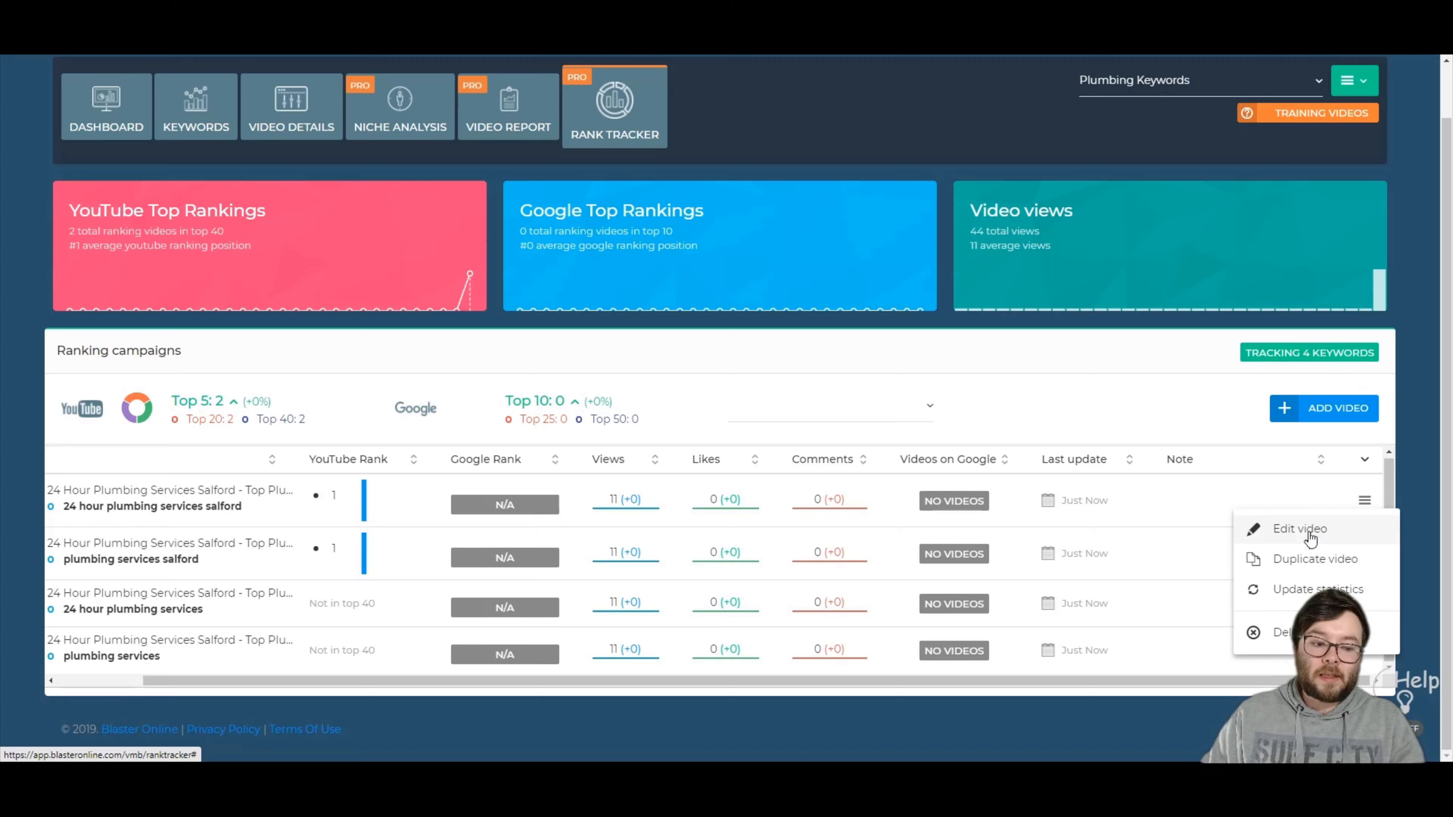
{"action": "left_click", "coordinate": [1299, 530]}
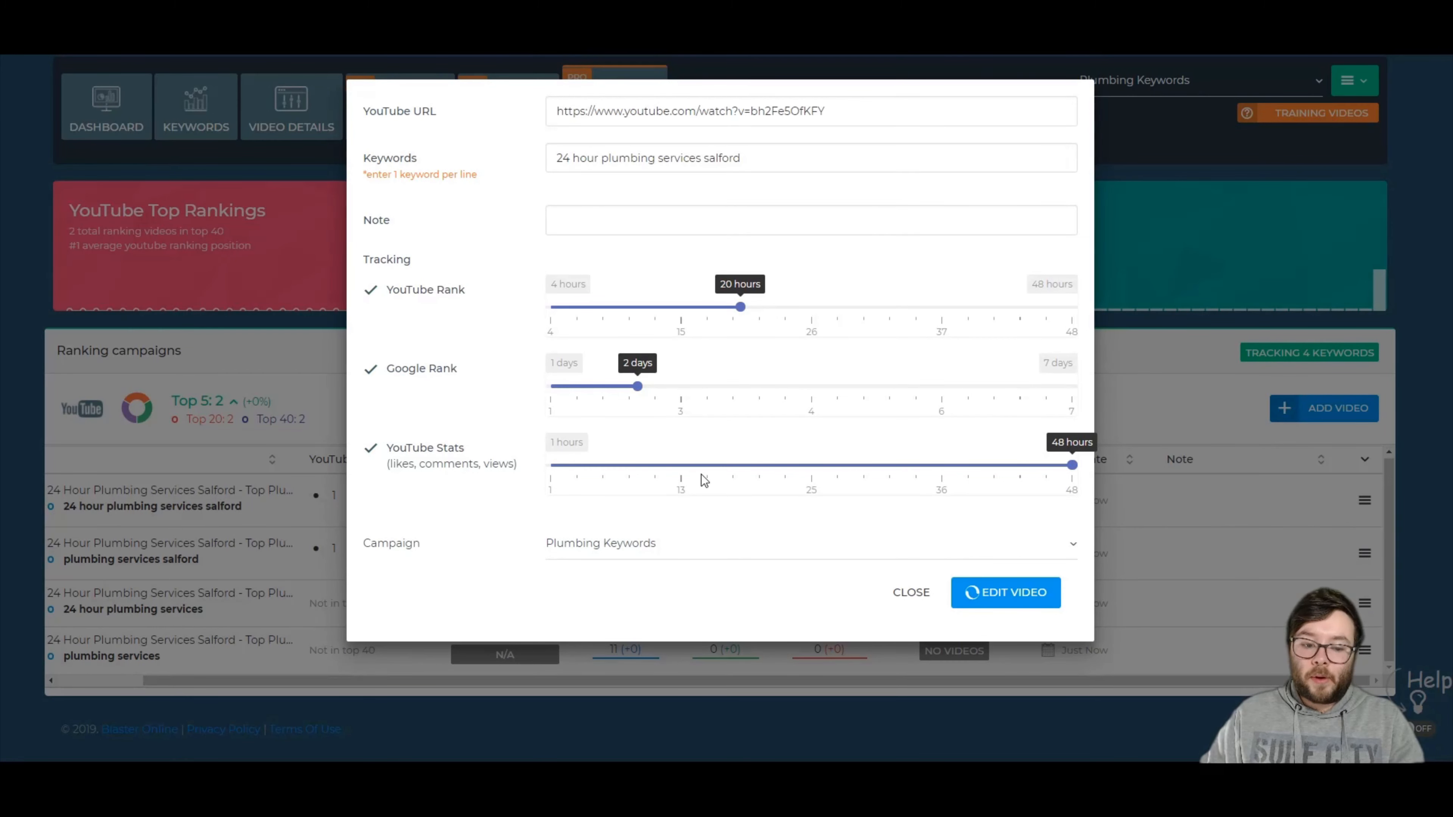
{"action": "left_click", "coordinate": [904, 592]}
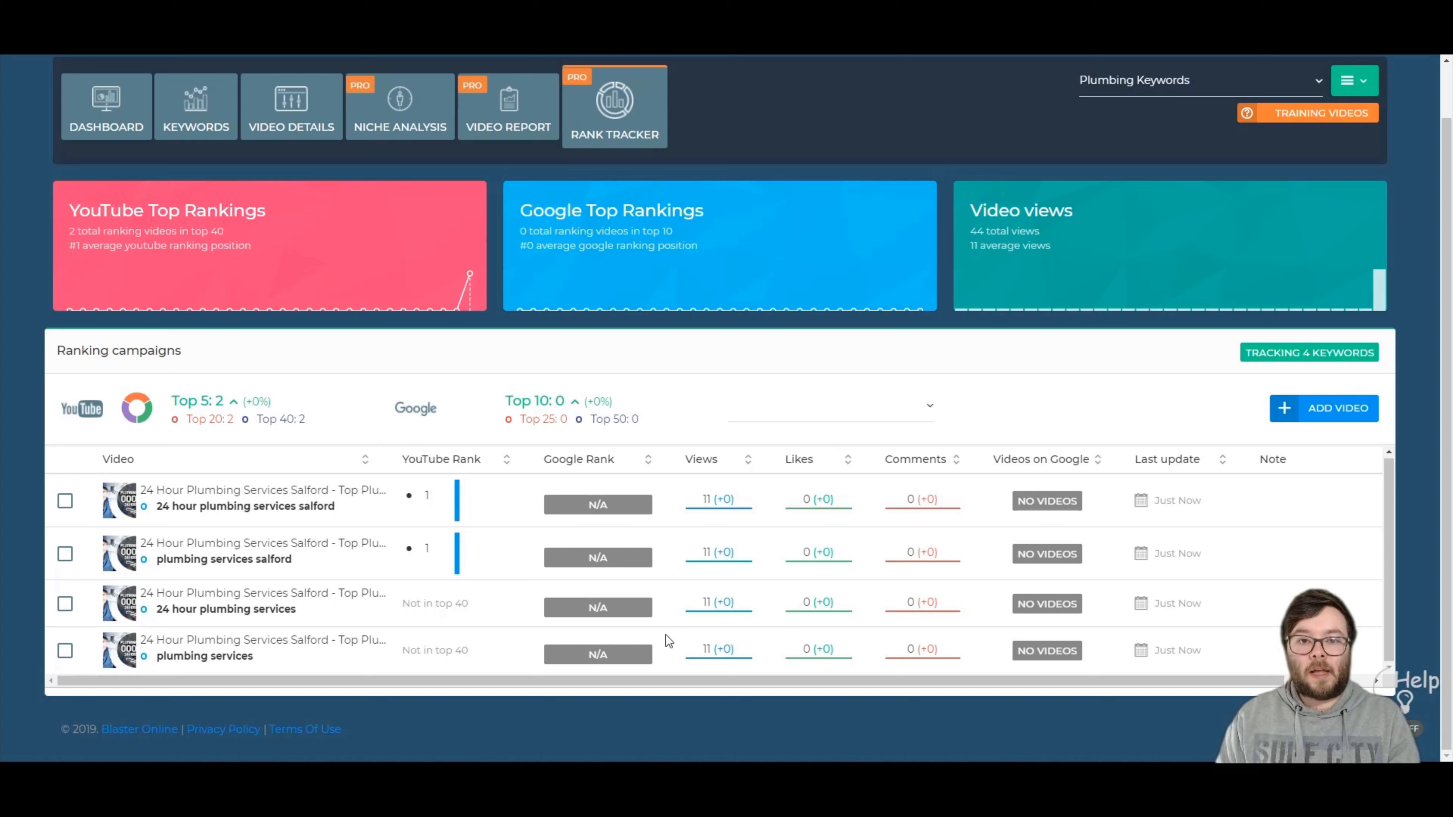